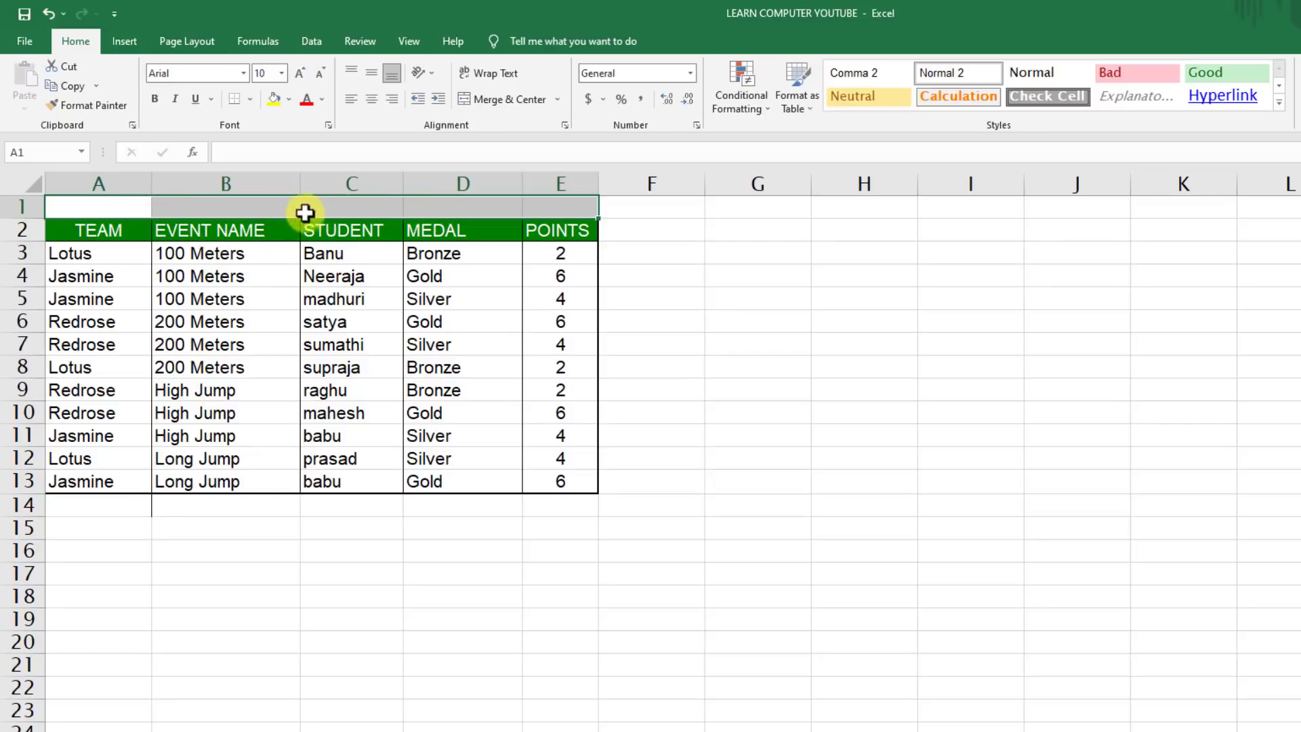
Enter the heading EXCEL in cell A1 above the table.
click(108, 209)
text(EXC)
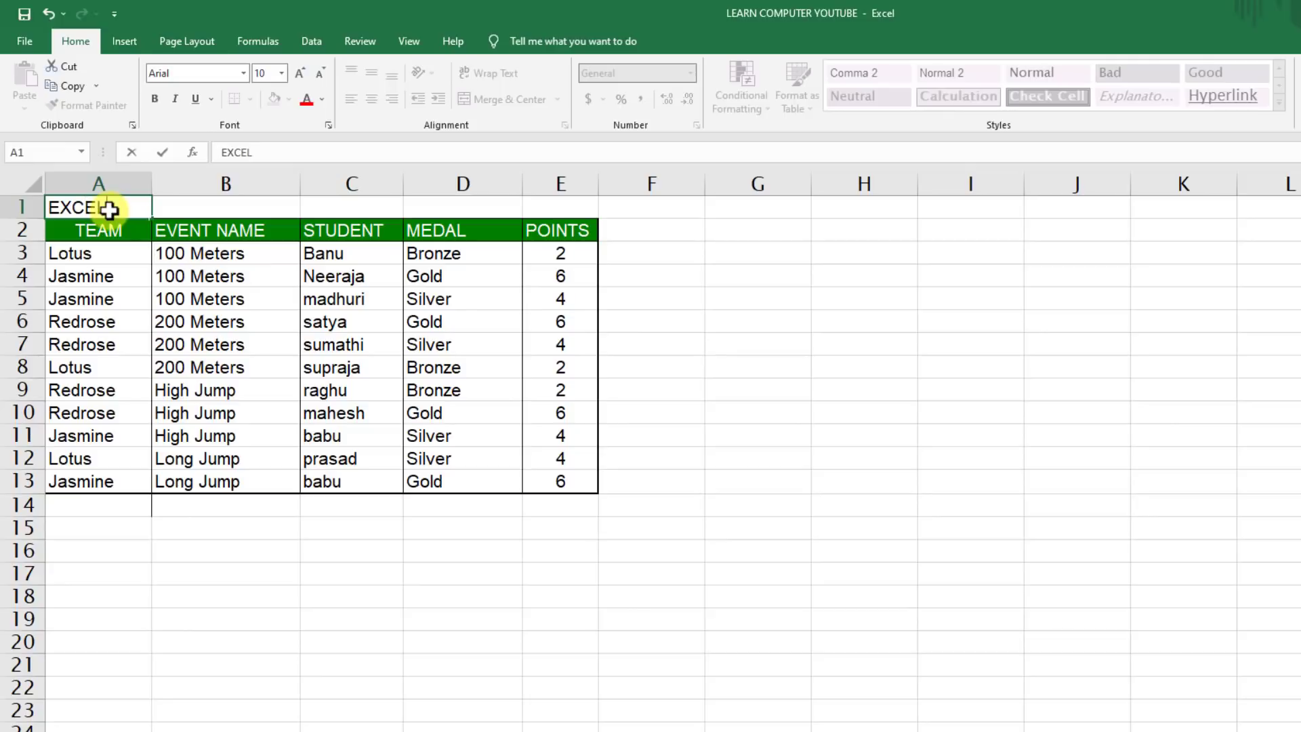
text(EL)
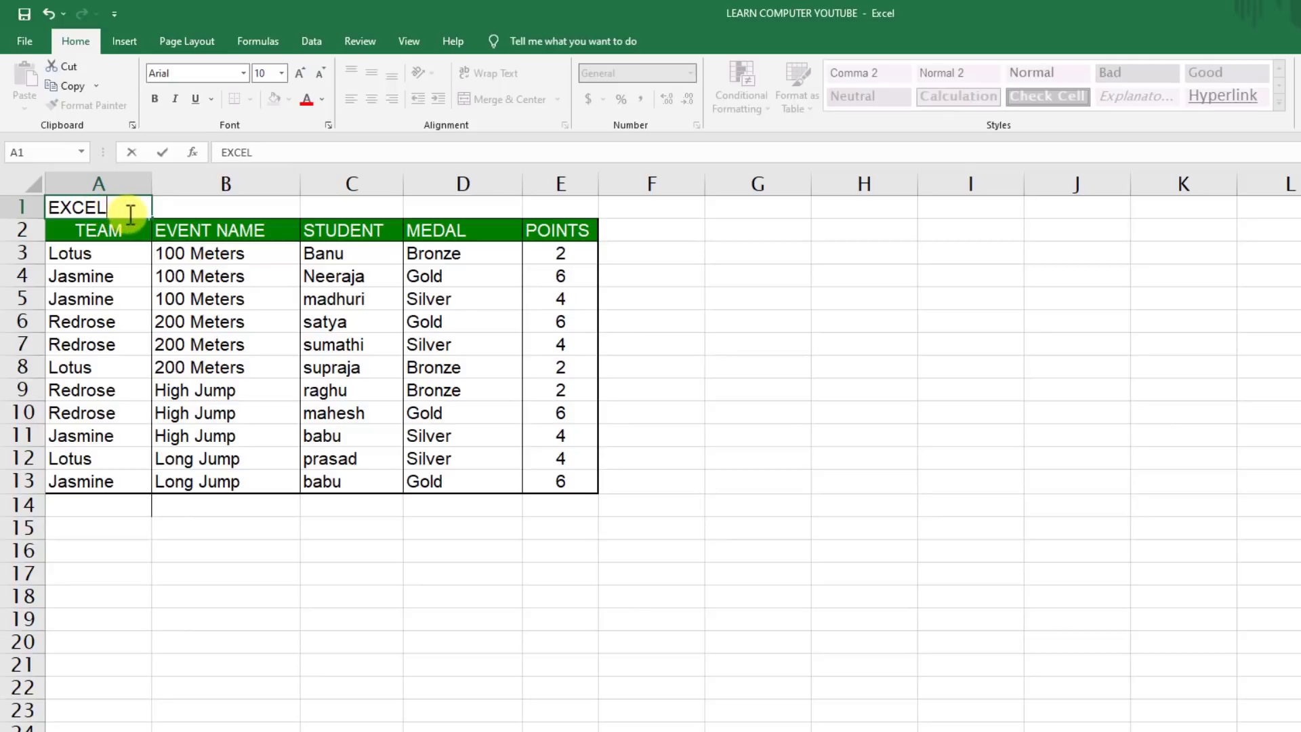
key(Return)
Set the horizontal alignment of cells A1 to E1 to Center Across Selection.
drag(98, 207, 566, 200)
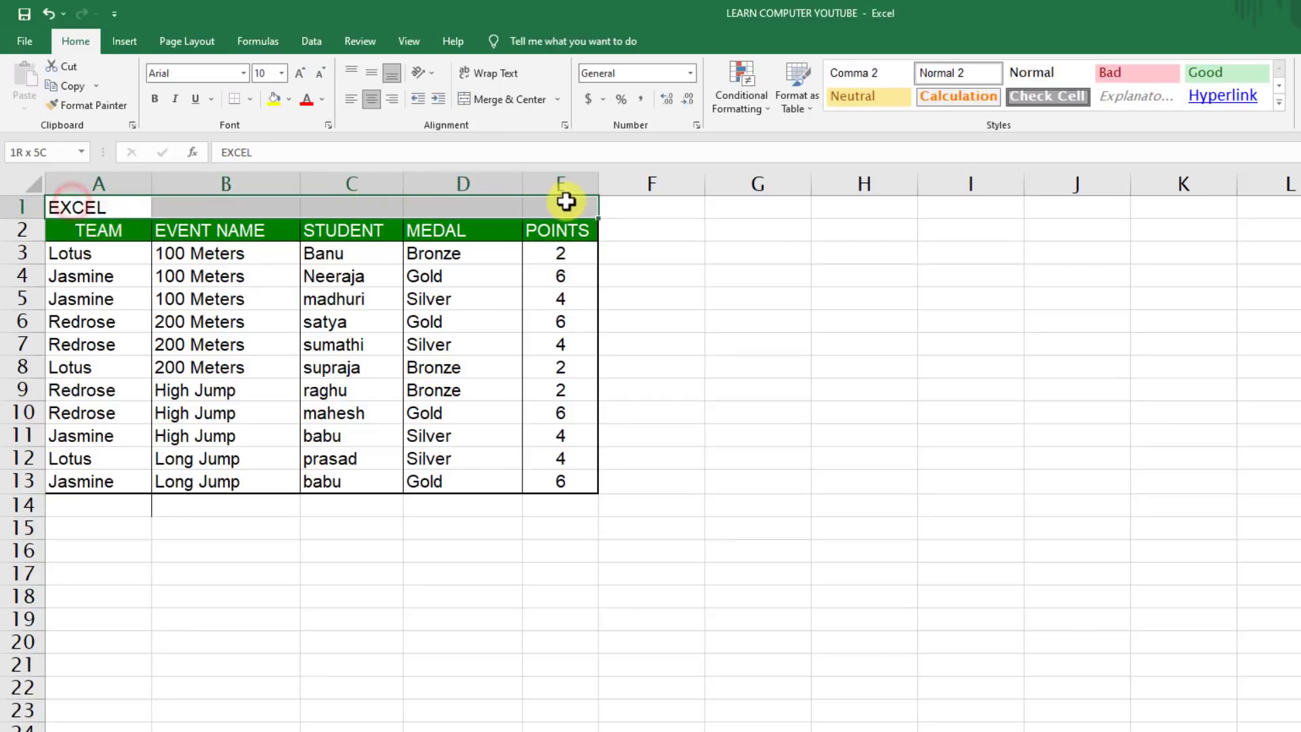
right_click(232, 209)
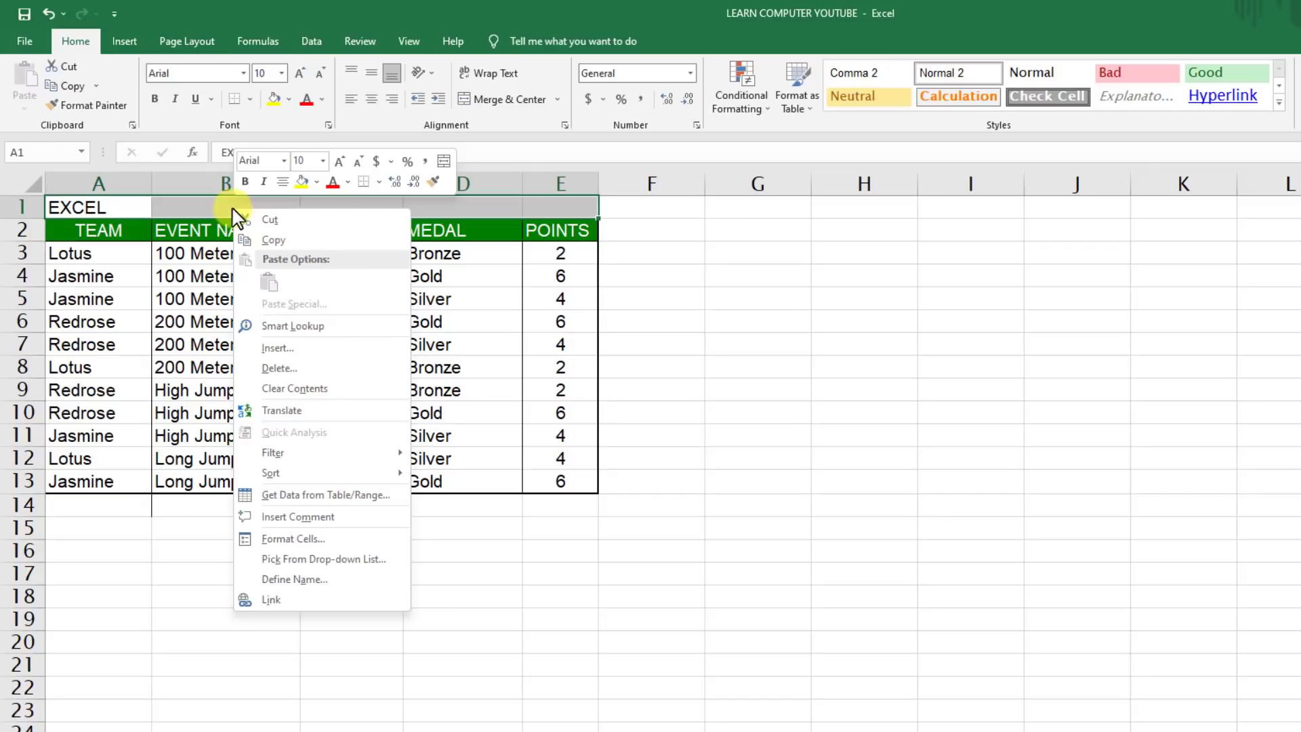
click(288, 541)
drag(212, 345, 475, 265)
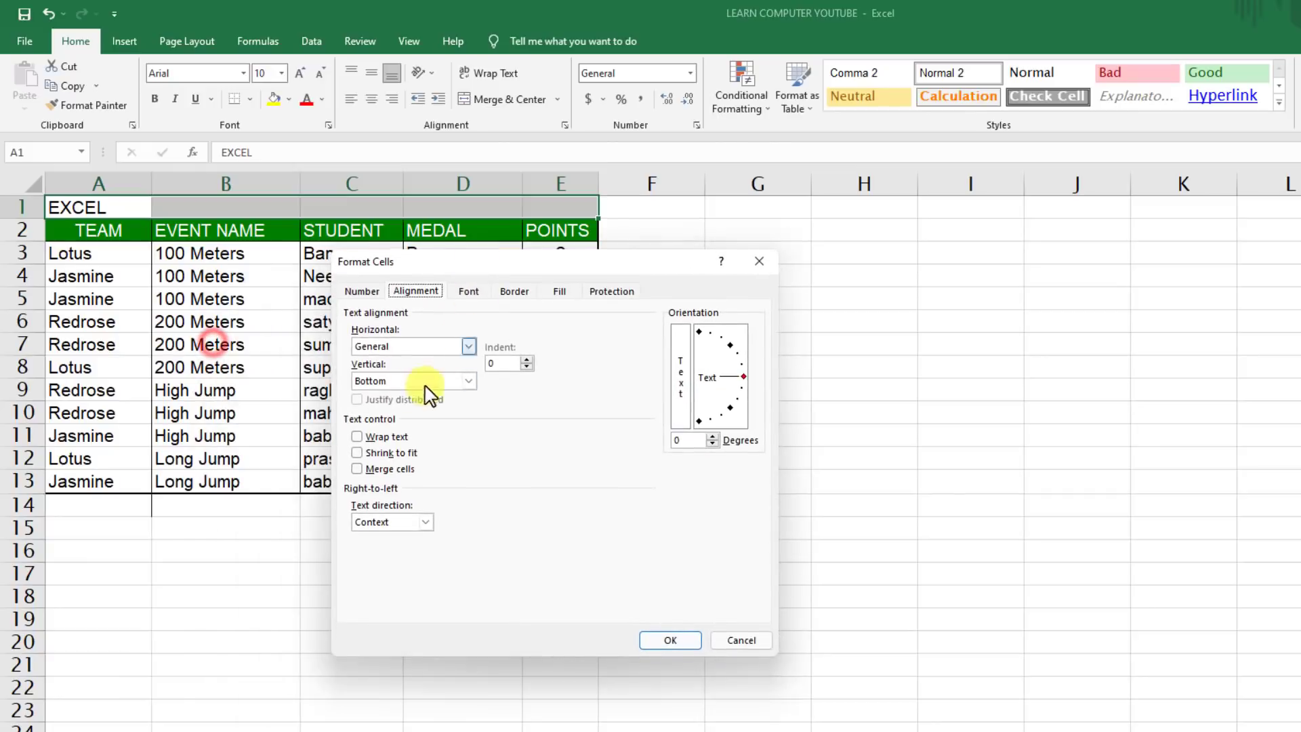
click(464, 346)
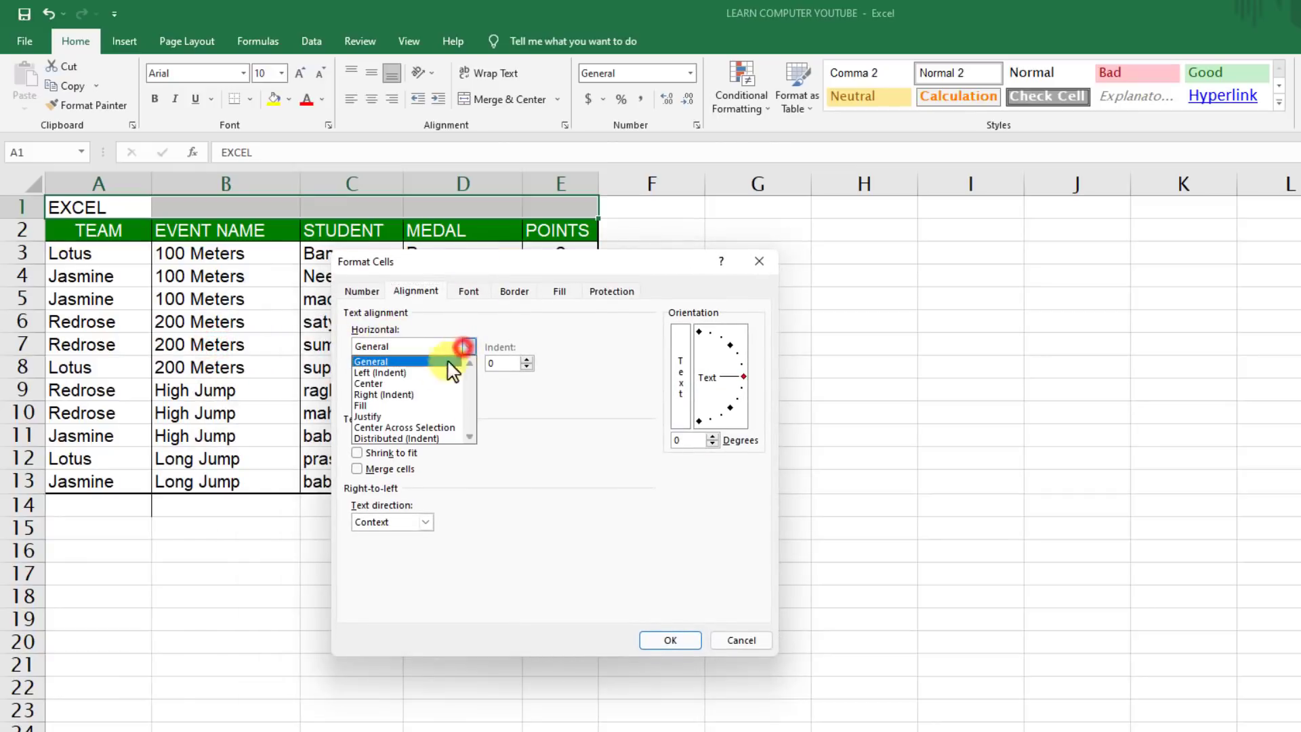
click(430, 427)
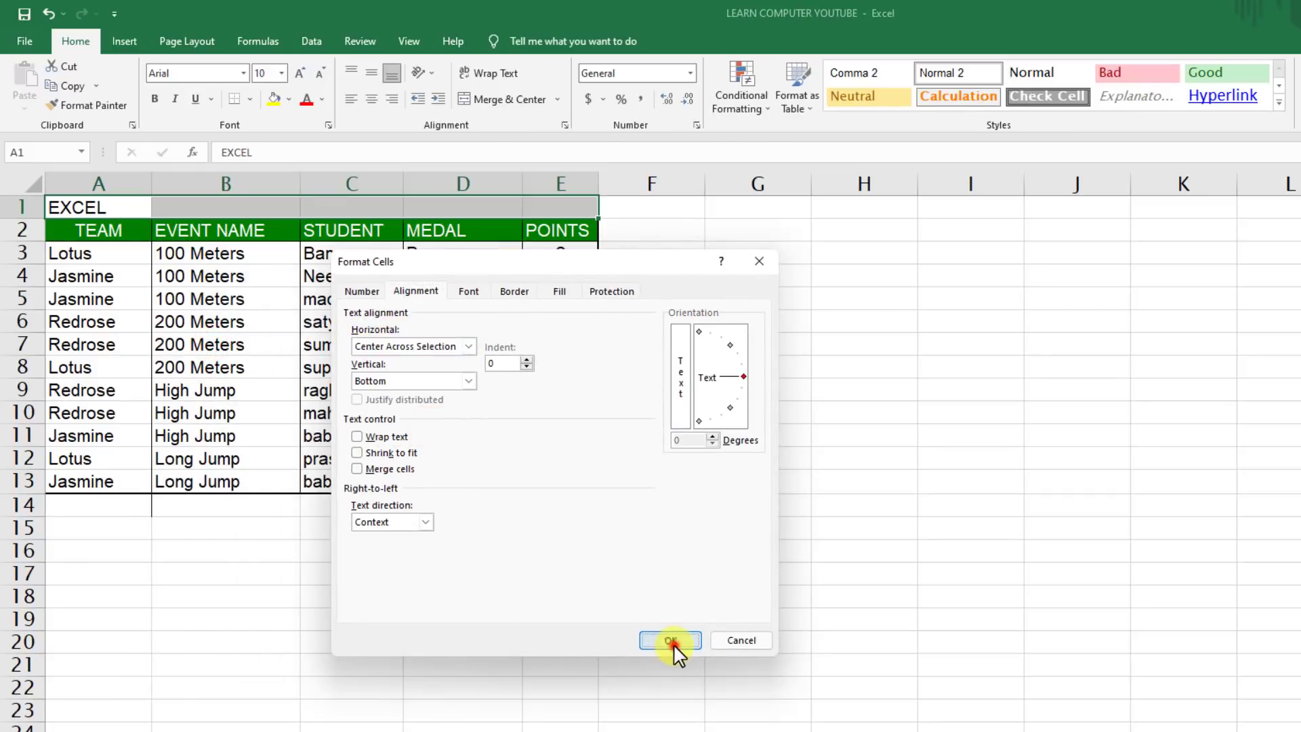
click(672, 642)
Check whether each cell from A1 to E1 can still be selected individually.
click(107, 208)
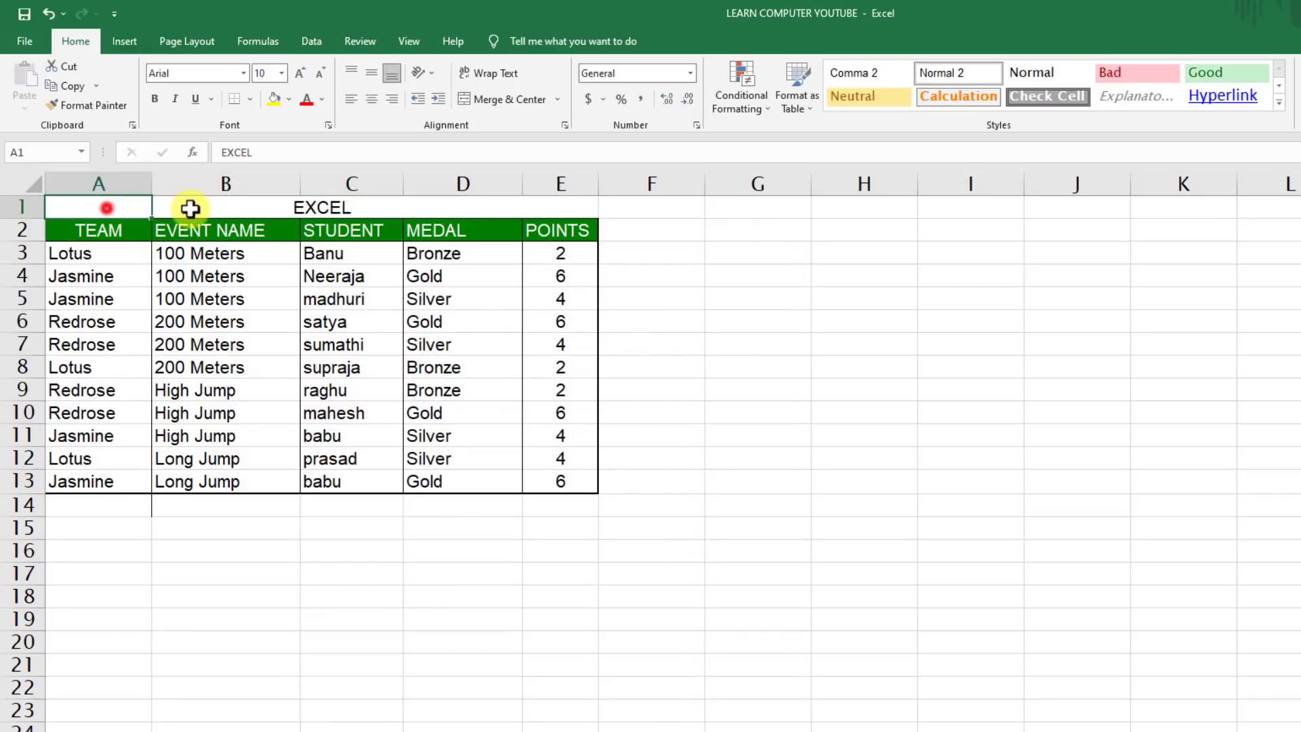
click(197, 207)
click(337, 207)
click(453, 205)
click(560, 208)
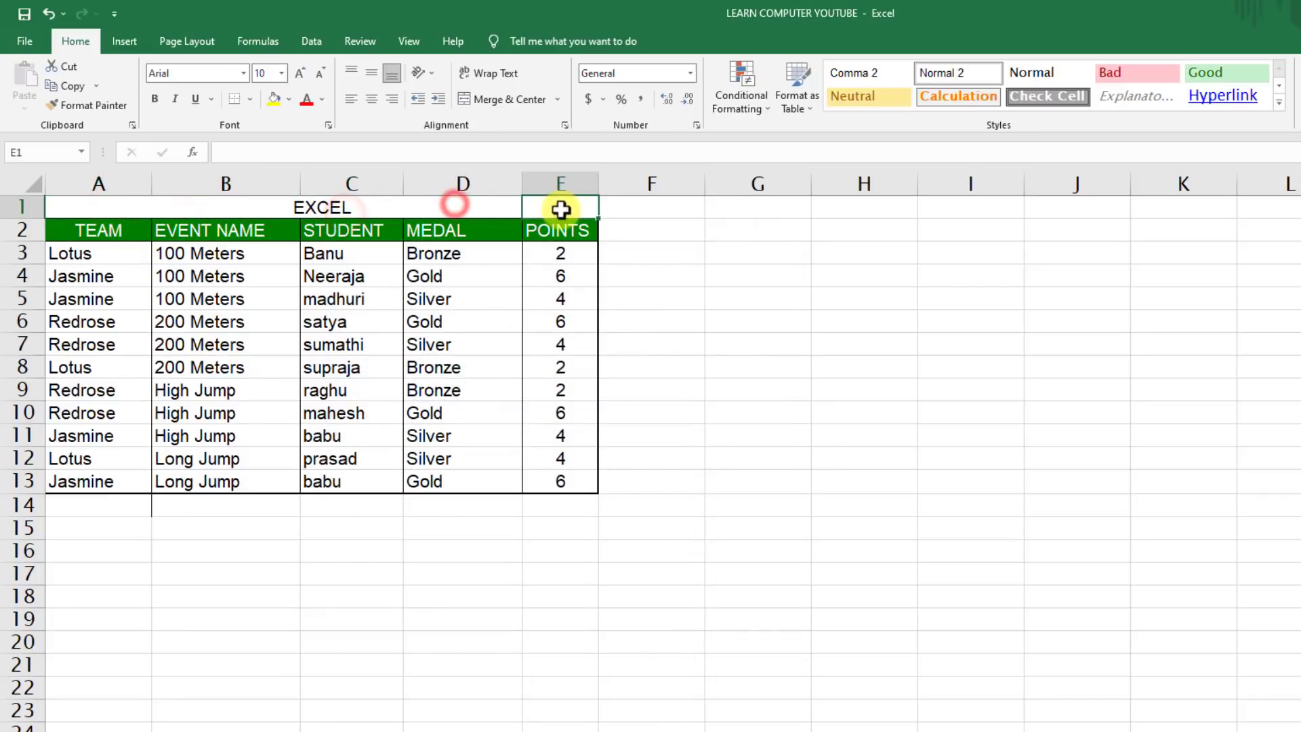
click(343, 209)
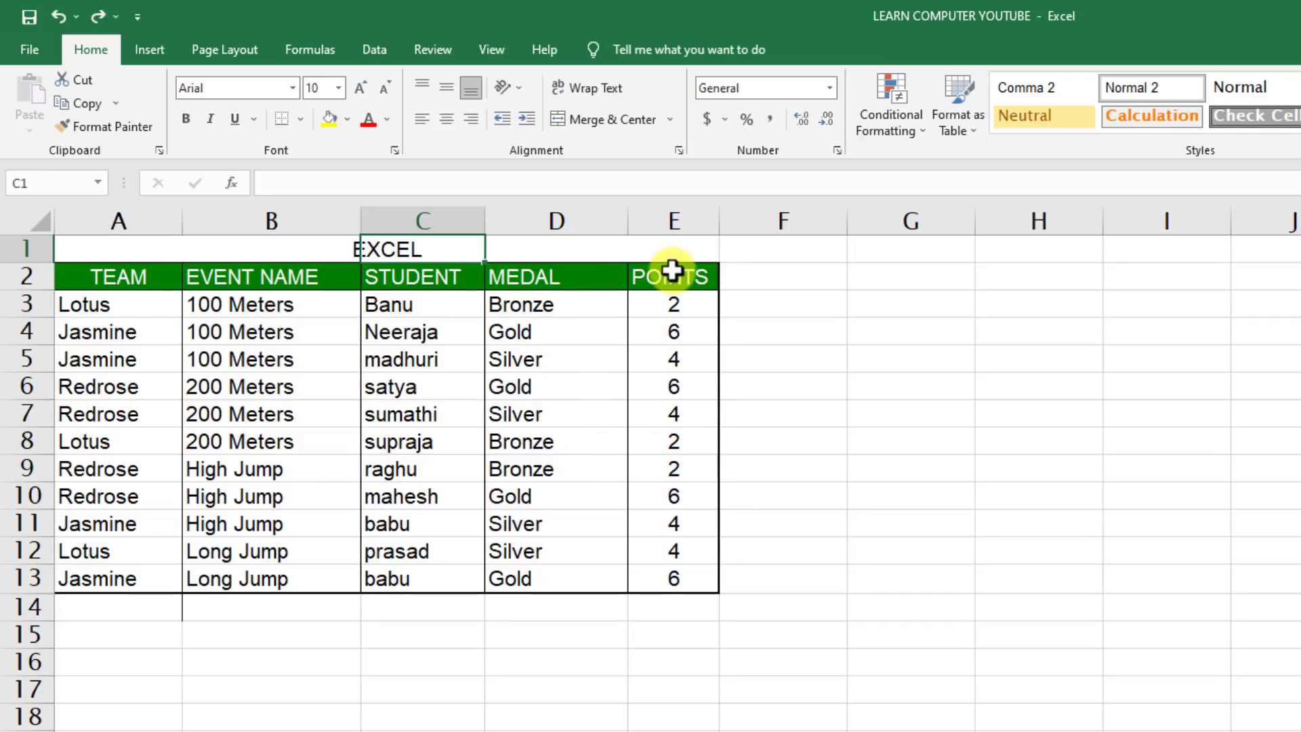
Move the POINTS column between the TEAM and EVENT NAME columns without overwriting any data.
click(674, 220)
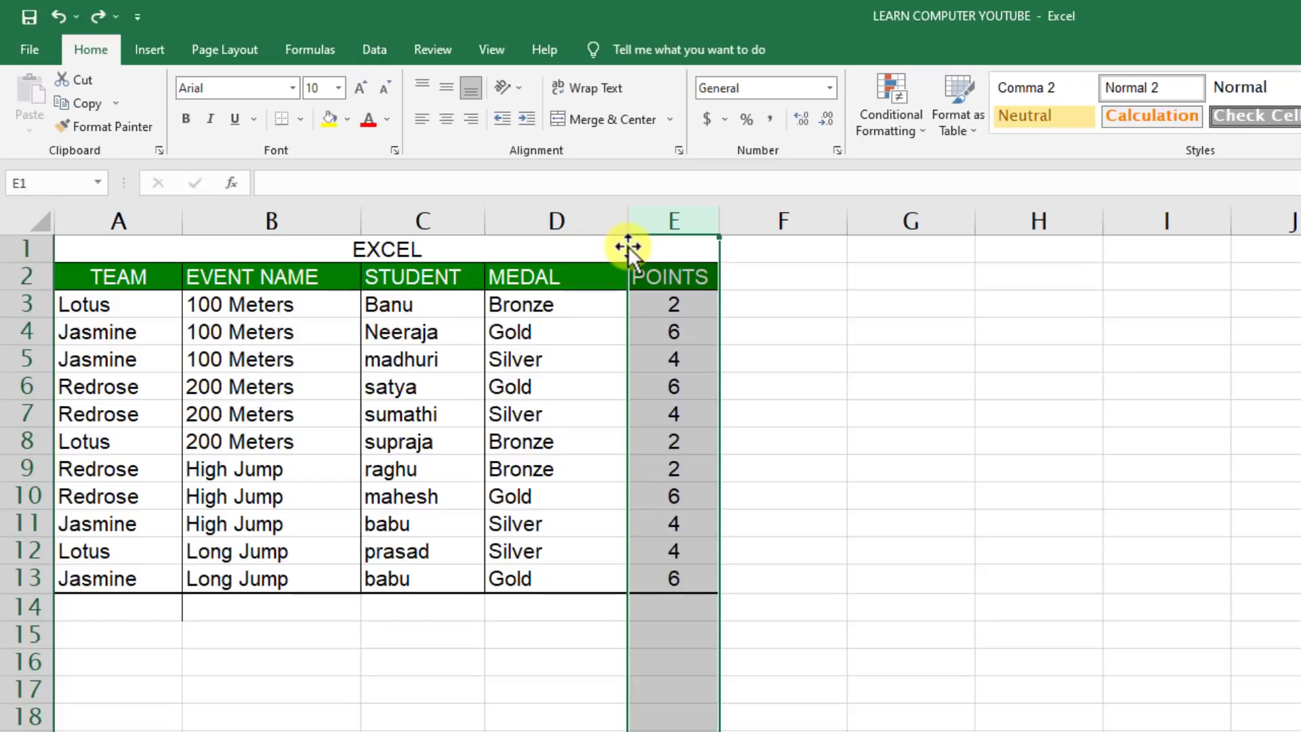
drag(628, 246, 234, 262)
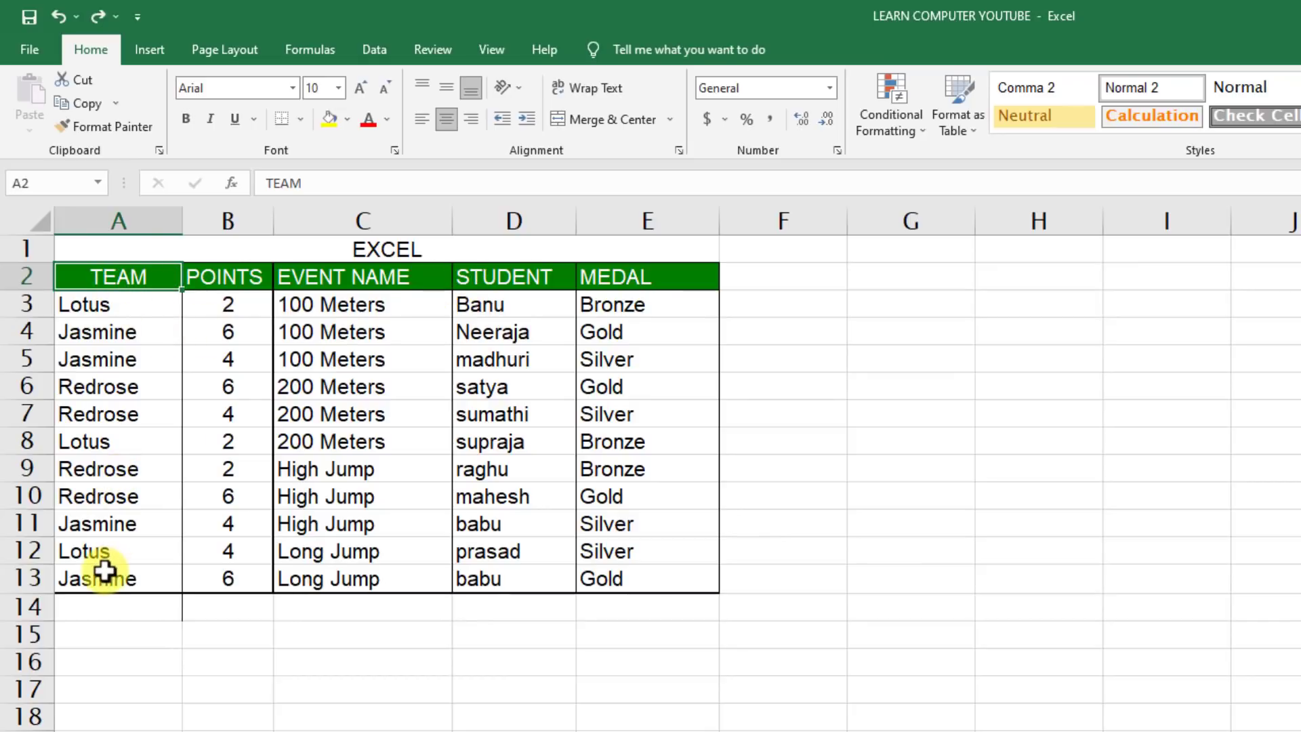
Copy the table in A2:E13 and paste it transposed starting at cell A16.
click(99, 297)
drag(83, 279, 639, 577)
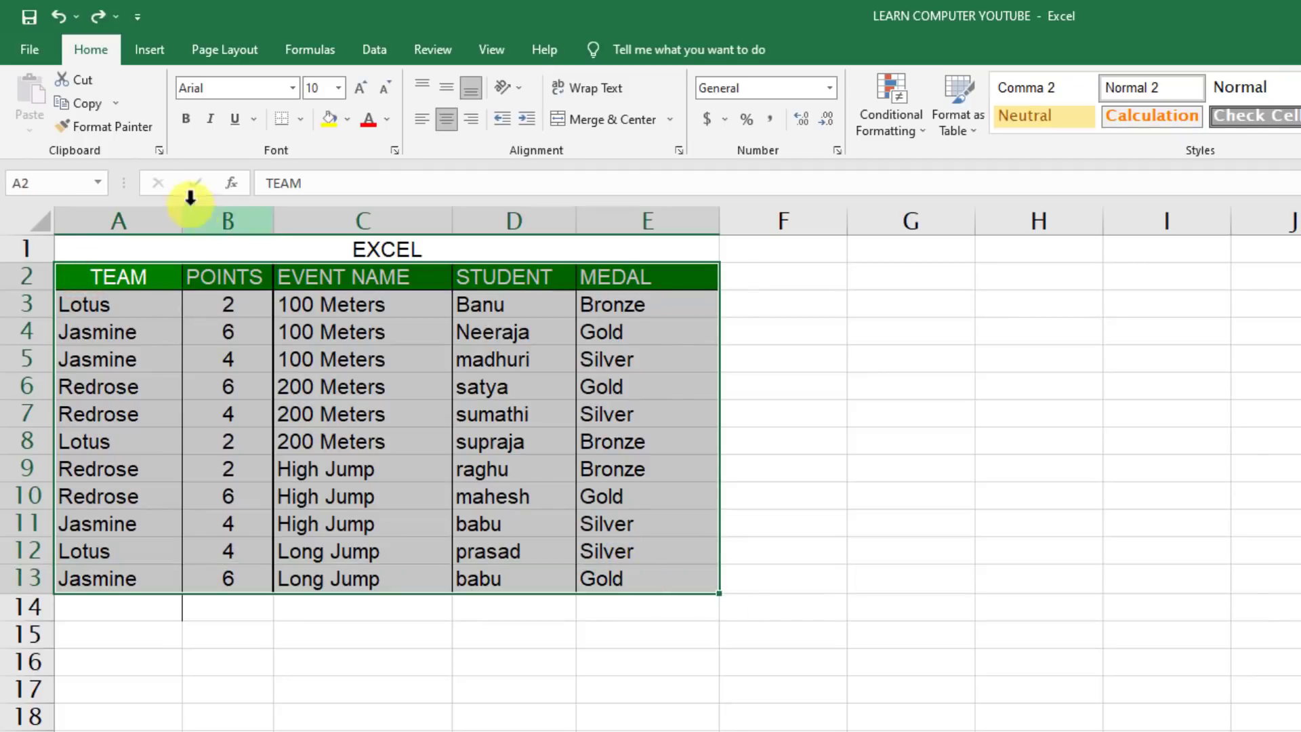
click(86, 106)
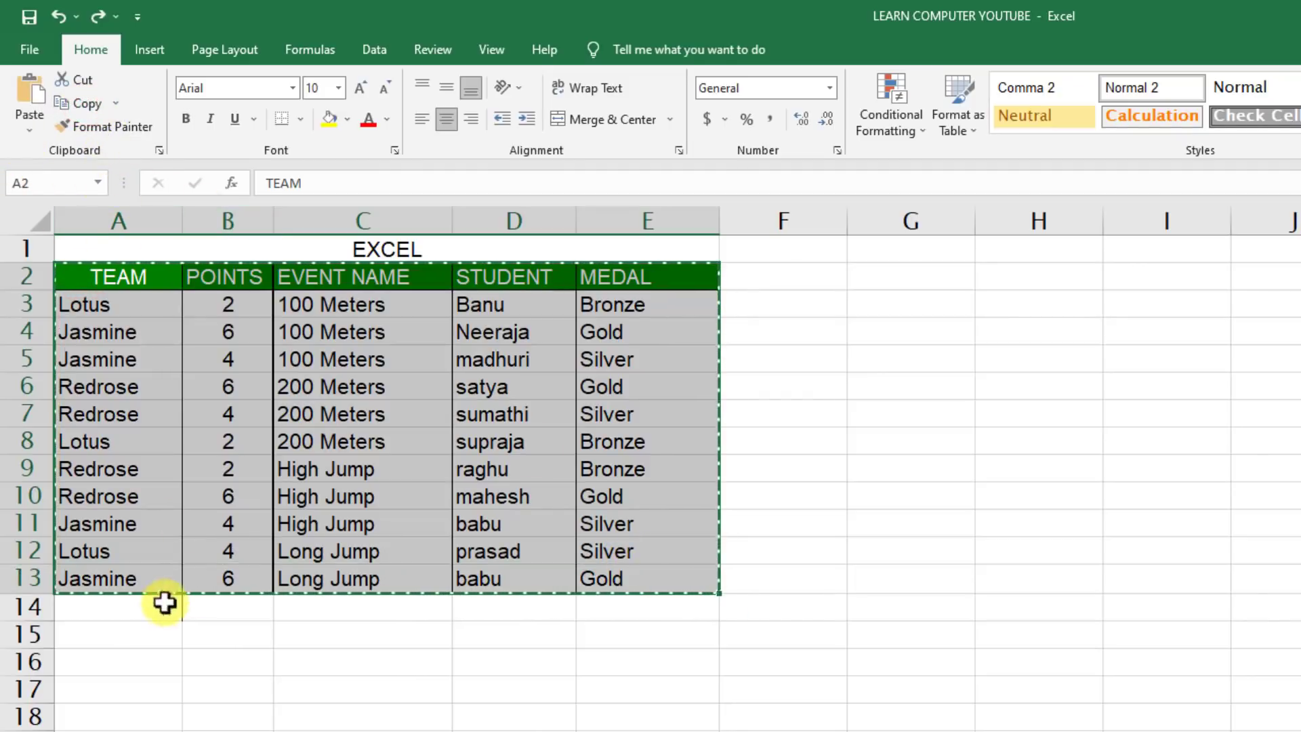
click(91, 662)
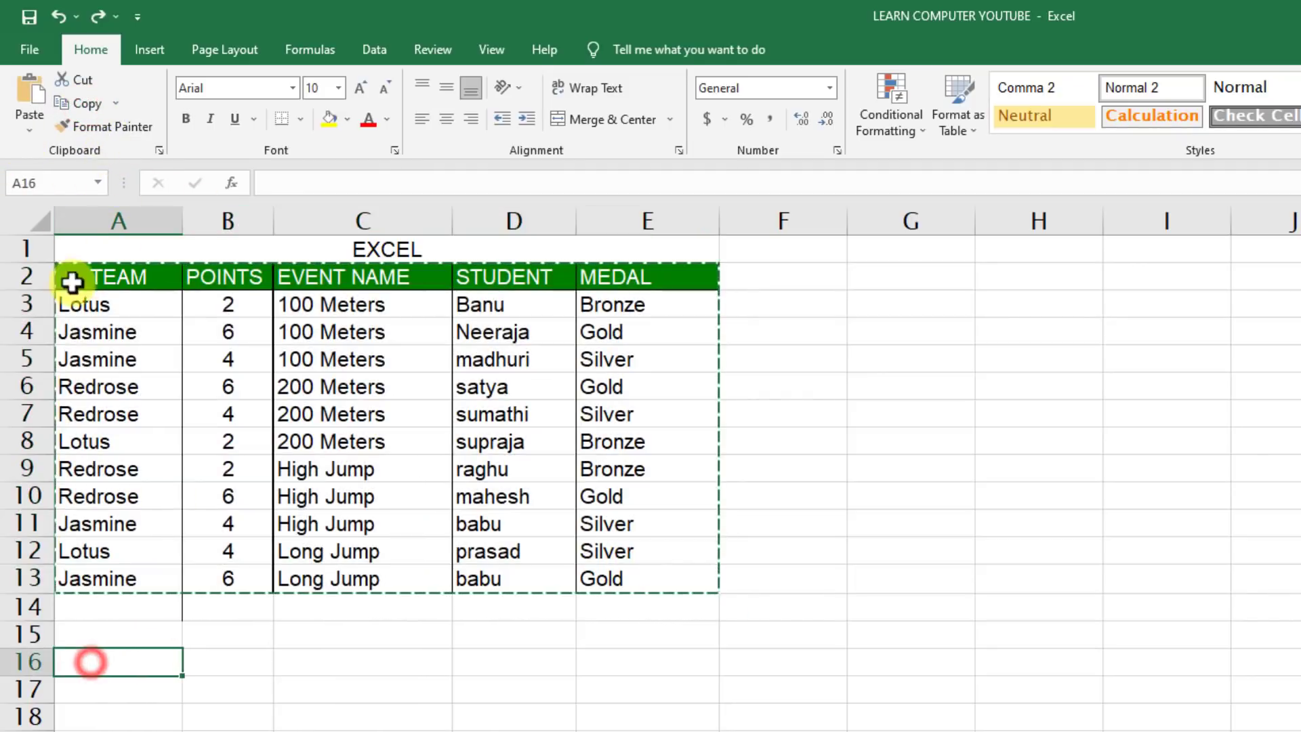
click(29, 126)
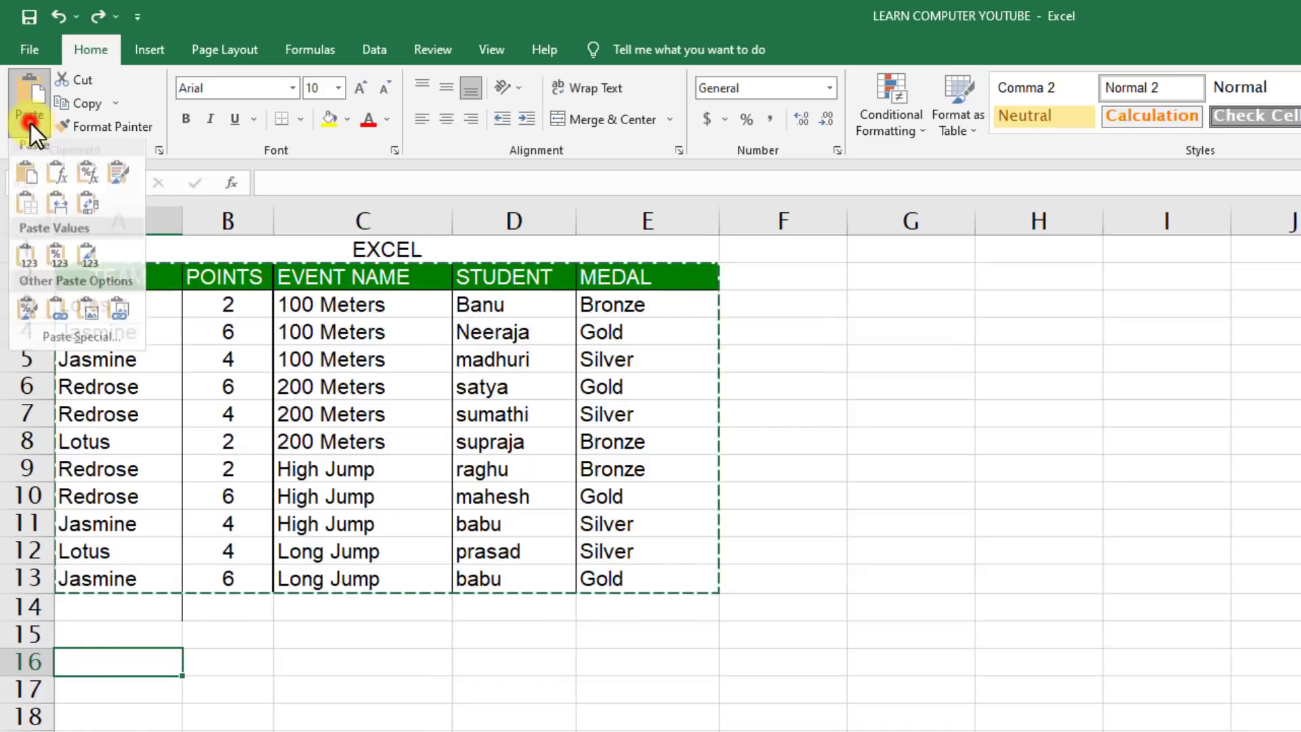
click(69, 352)
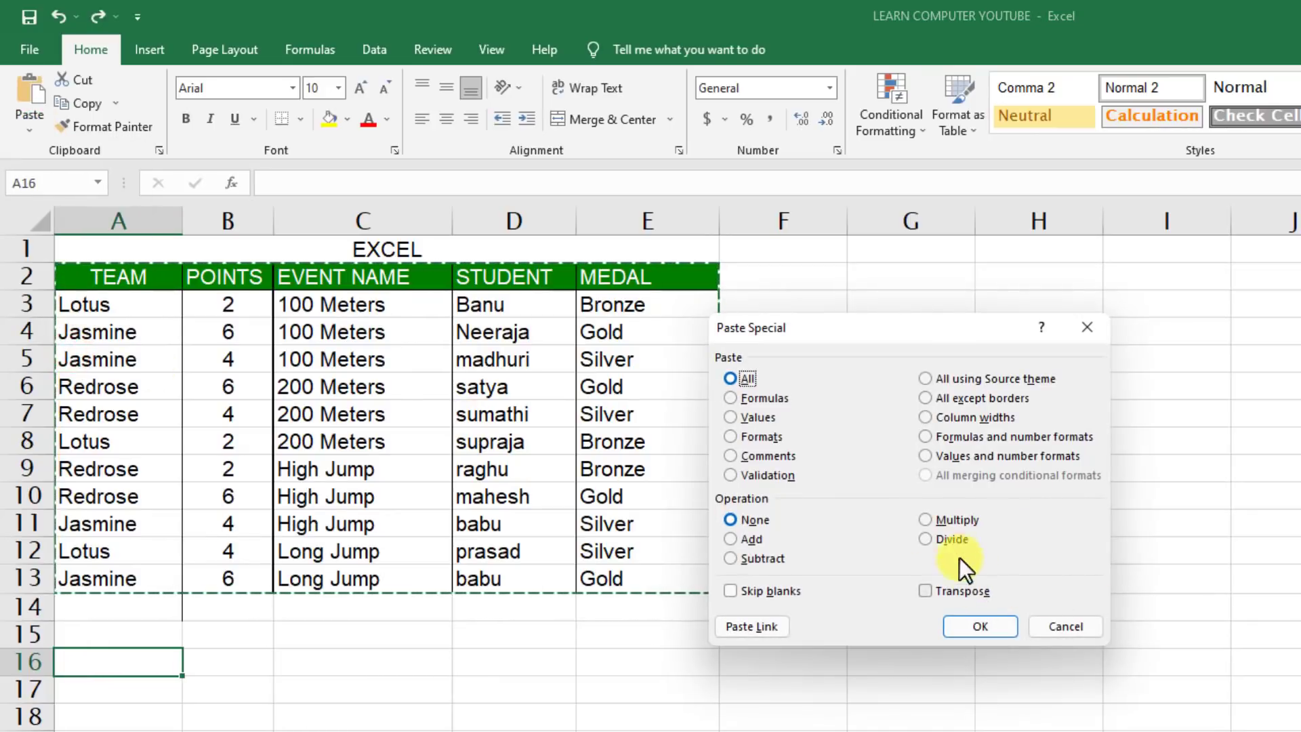
click(927, 591)
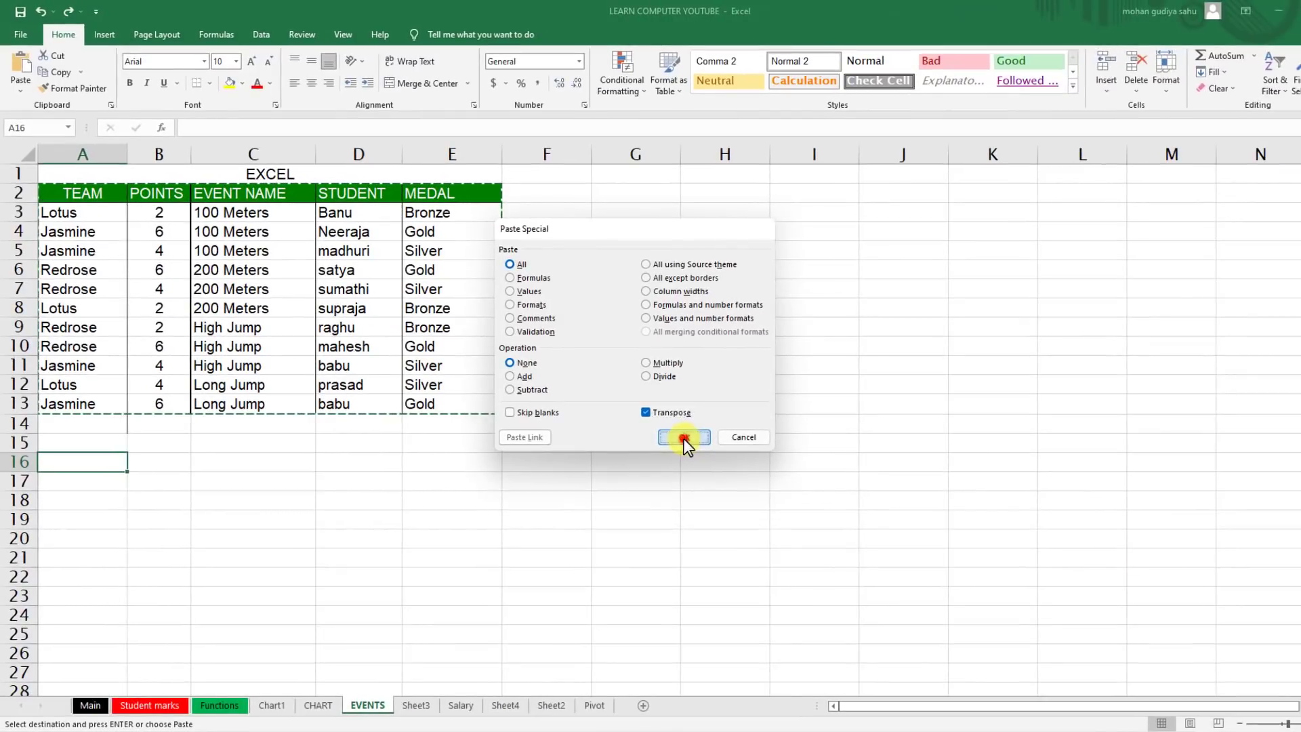
click(779, 499)
click(686, 344)
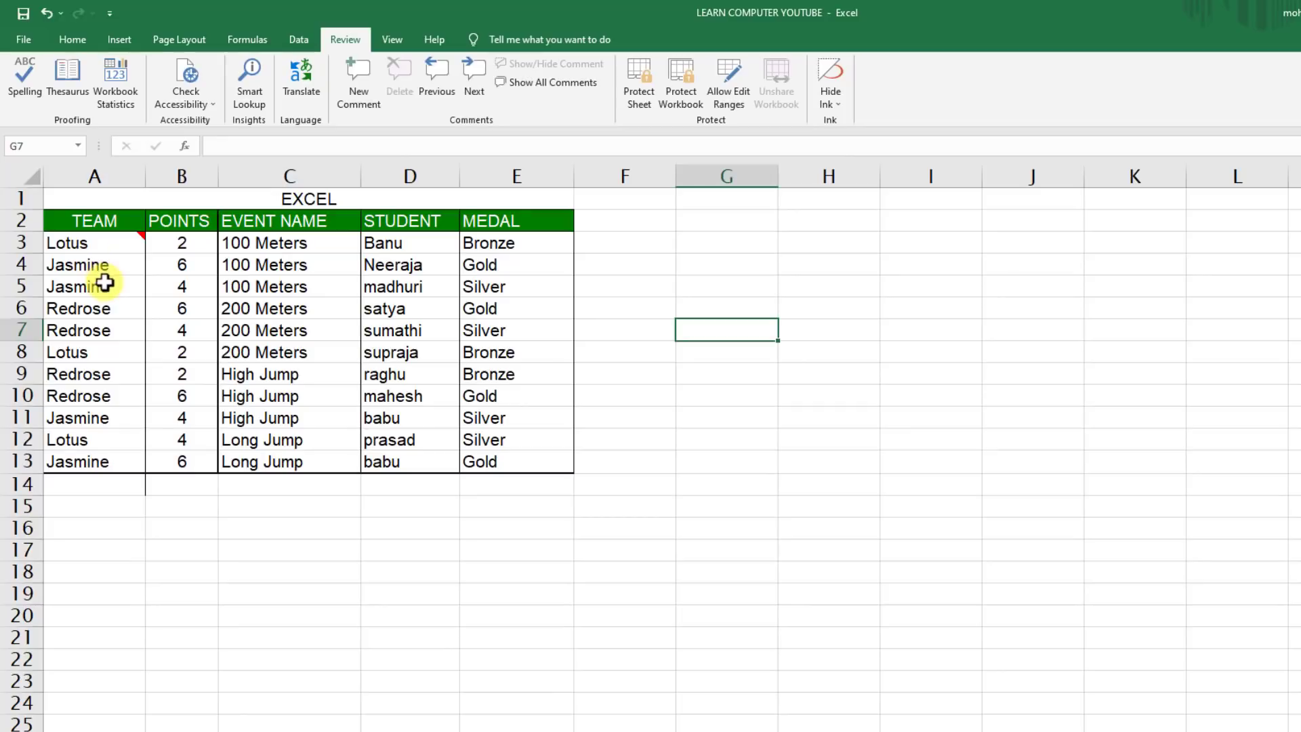
Insert a new comment on cell A4, the first Jasmine entry.
mouse_move(105, 244)
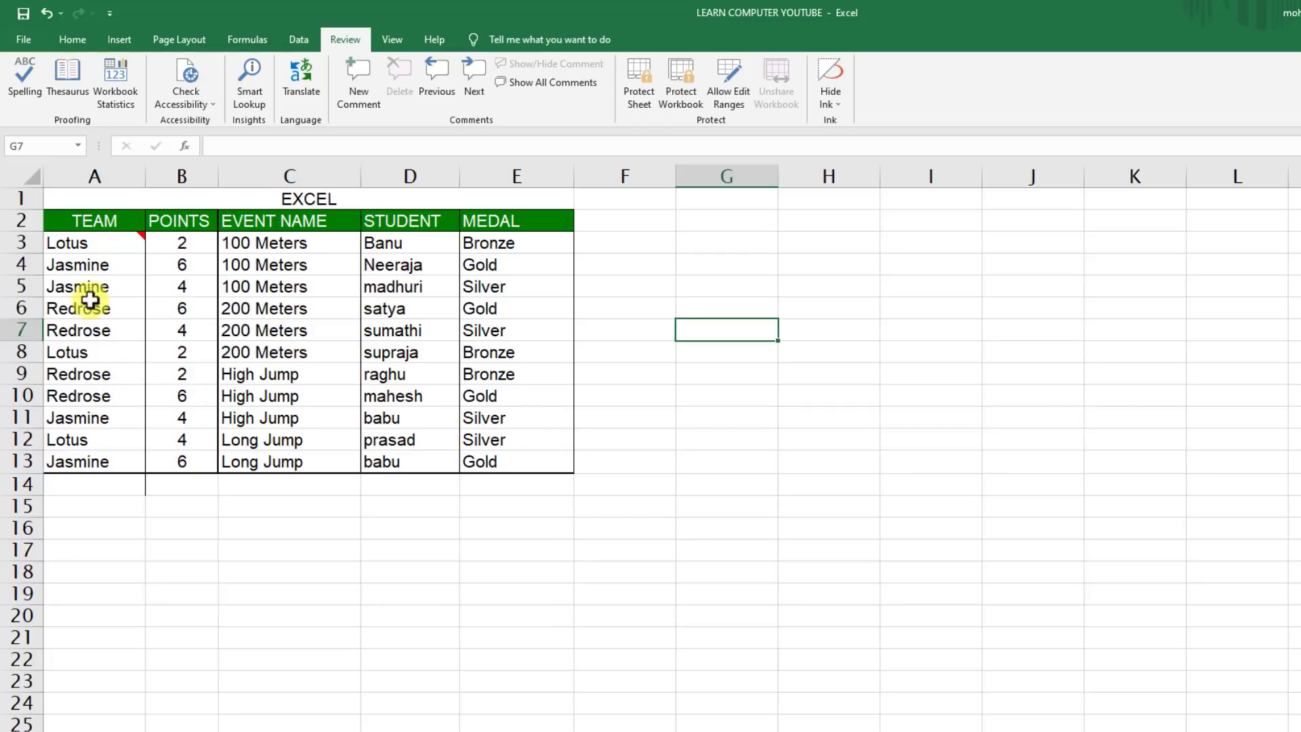
click(82, 271)
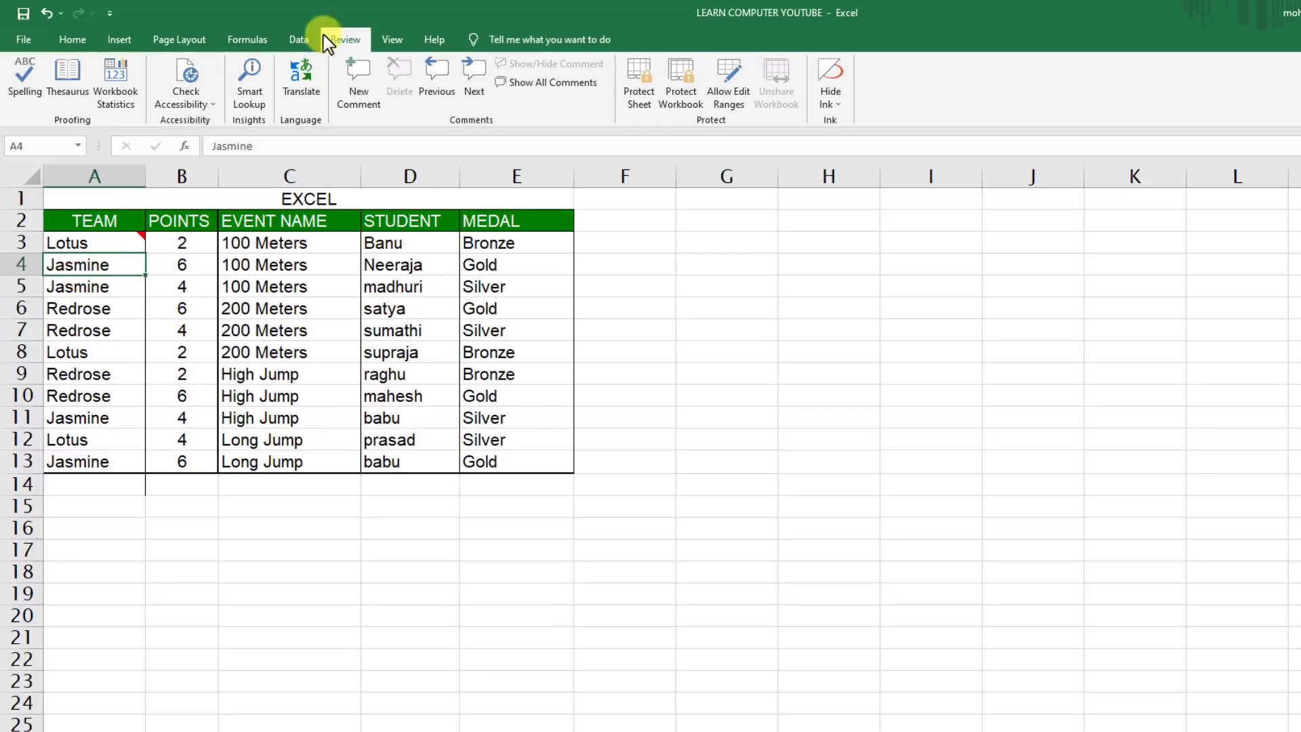
click(359, 95)
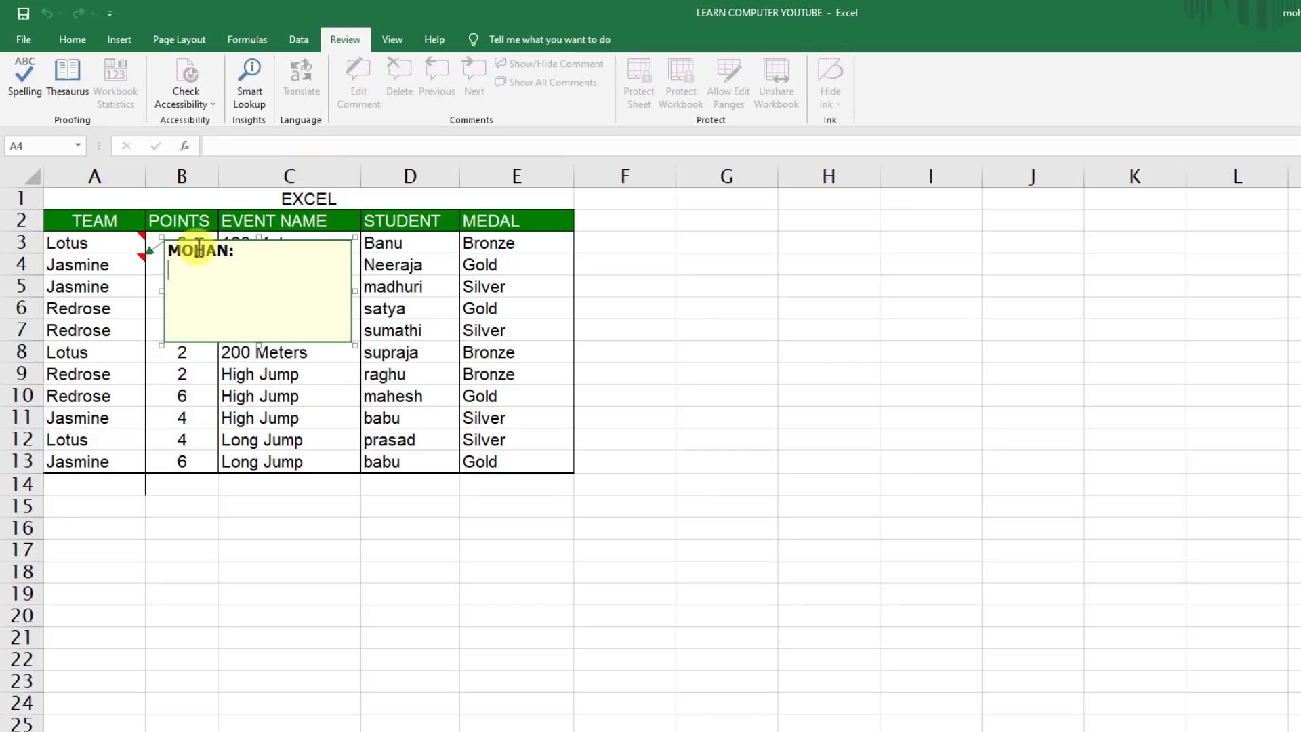
Open the Colors and Lines formatting options for the comment box on cell A4.
click(177, 343)
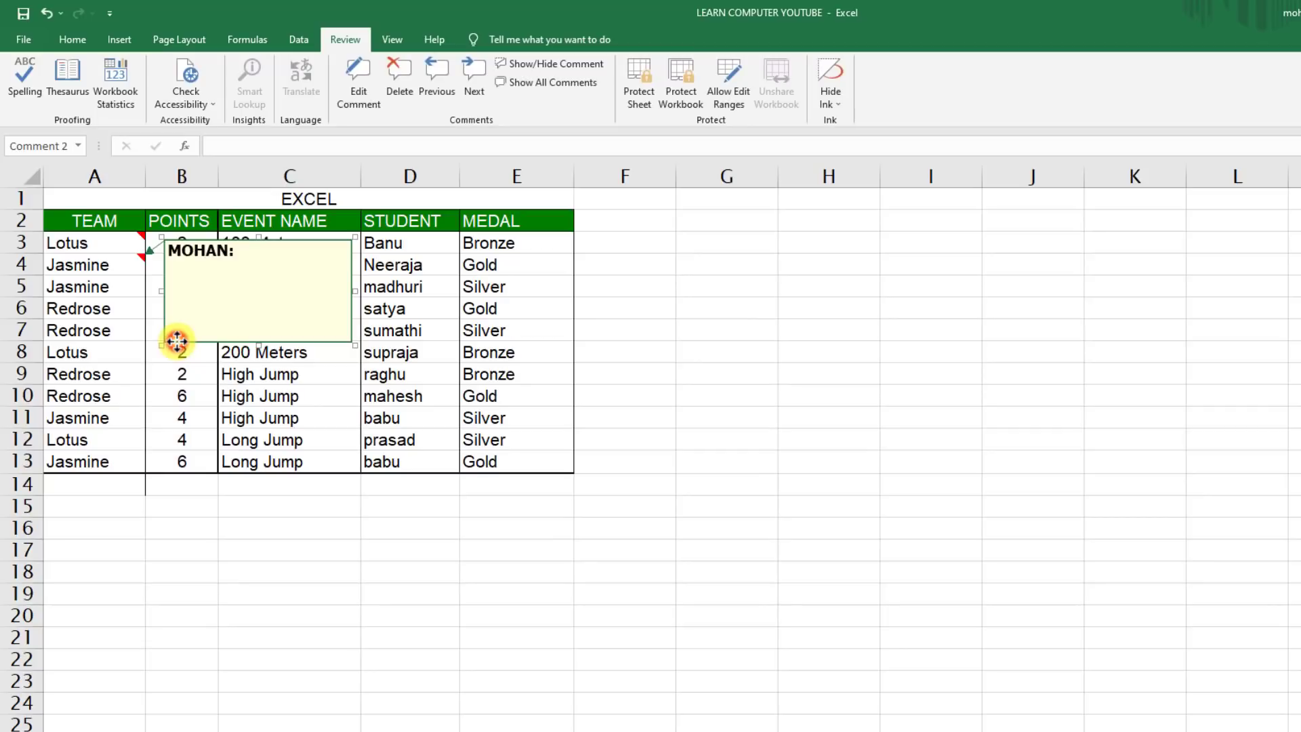
right_click(177, 342)
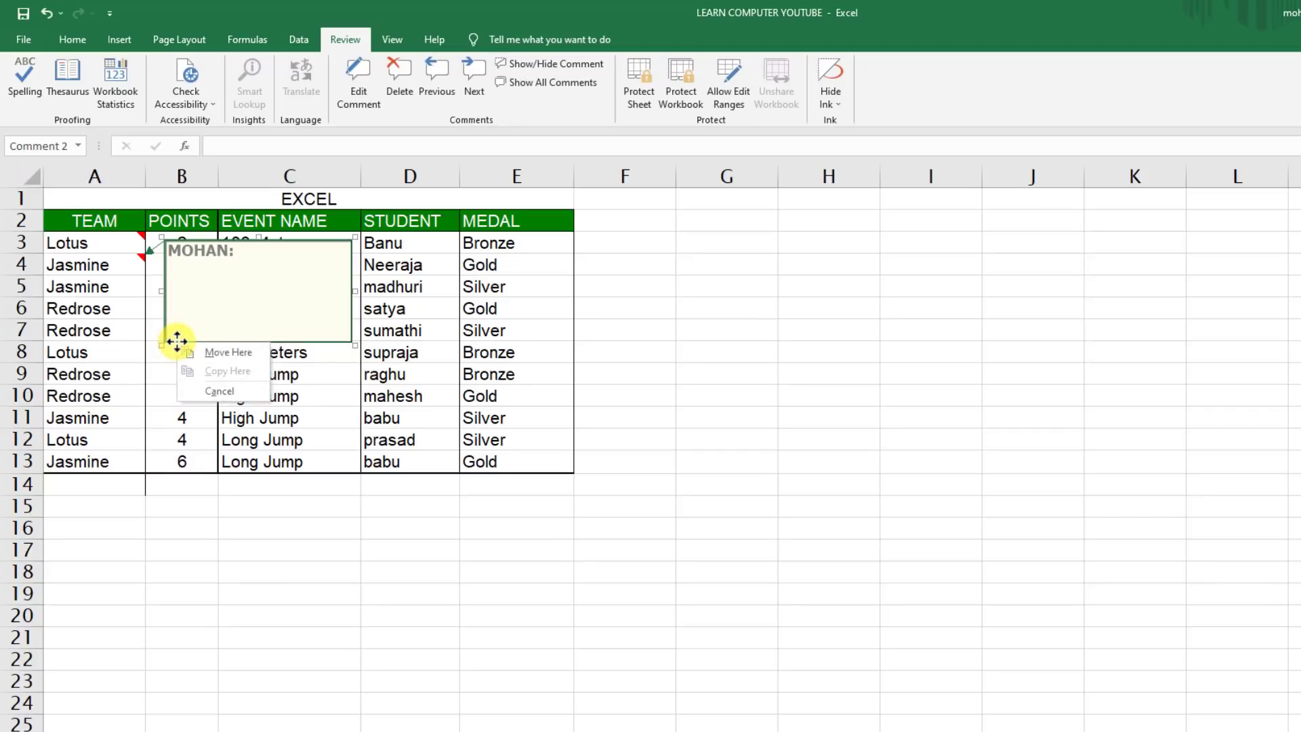
key(Escape)
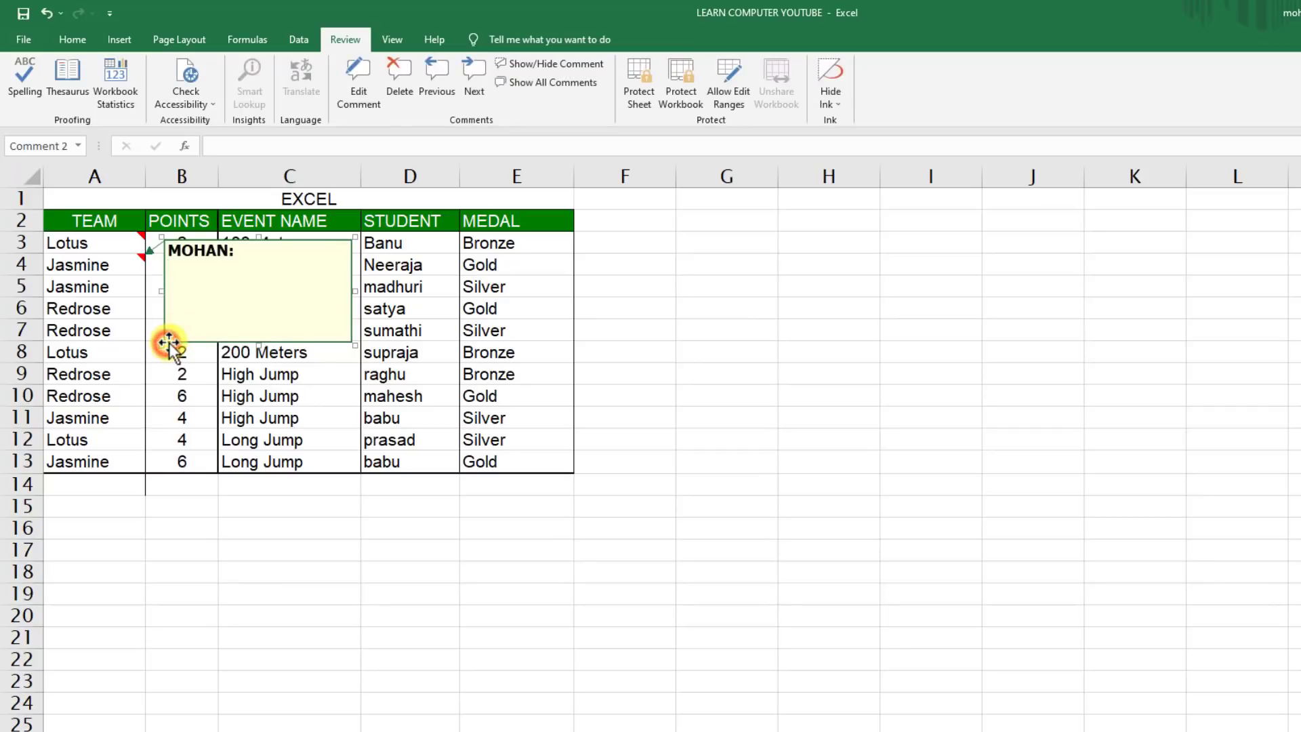
right_click(170, 342)
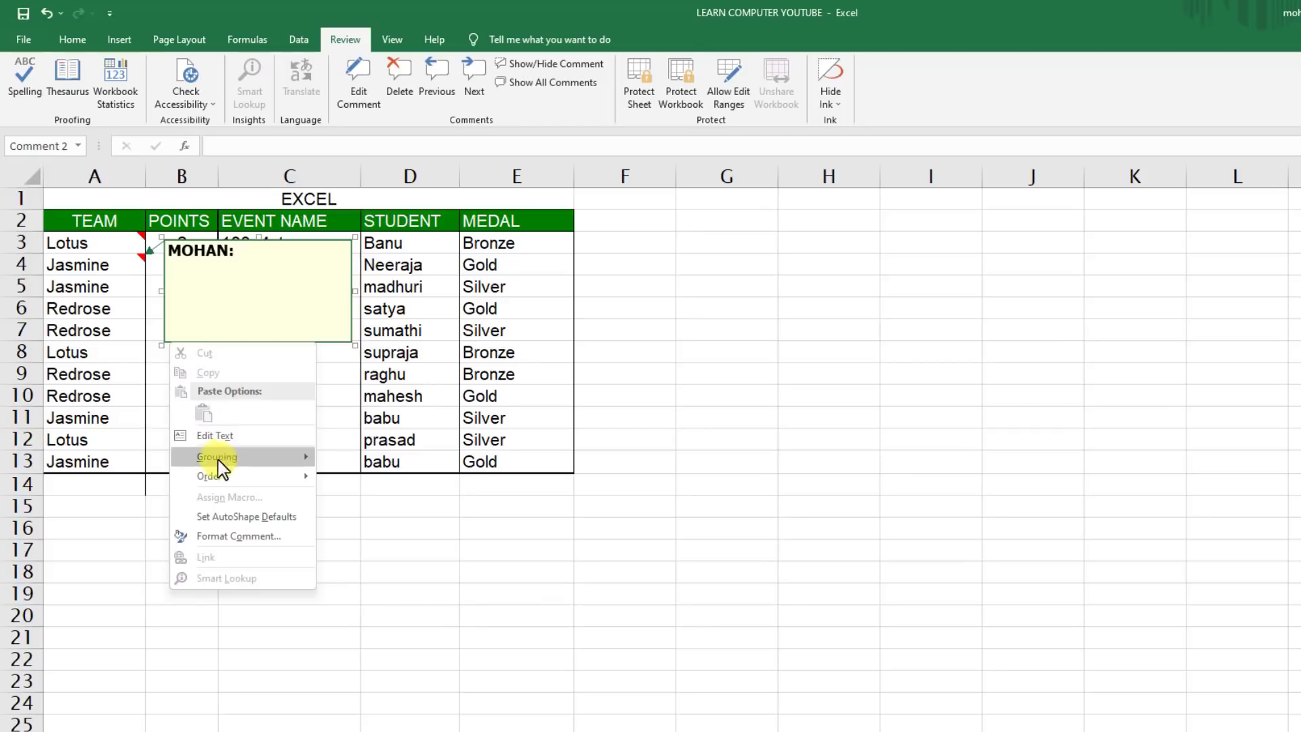
click(258, 540)
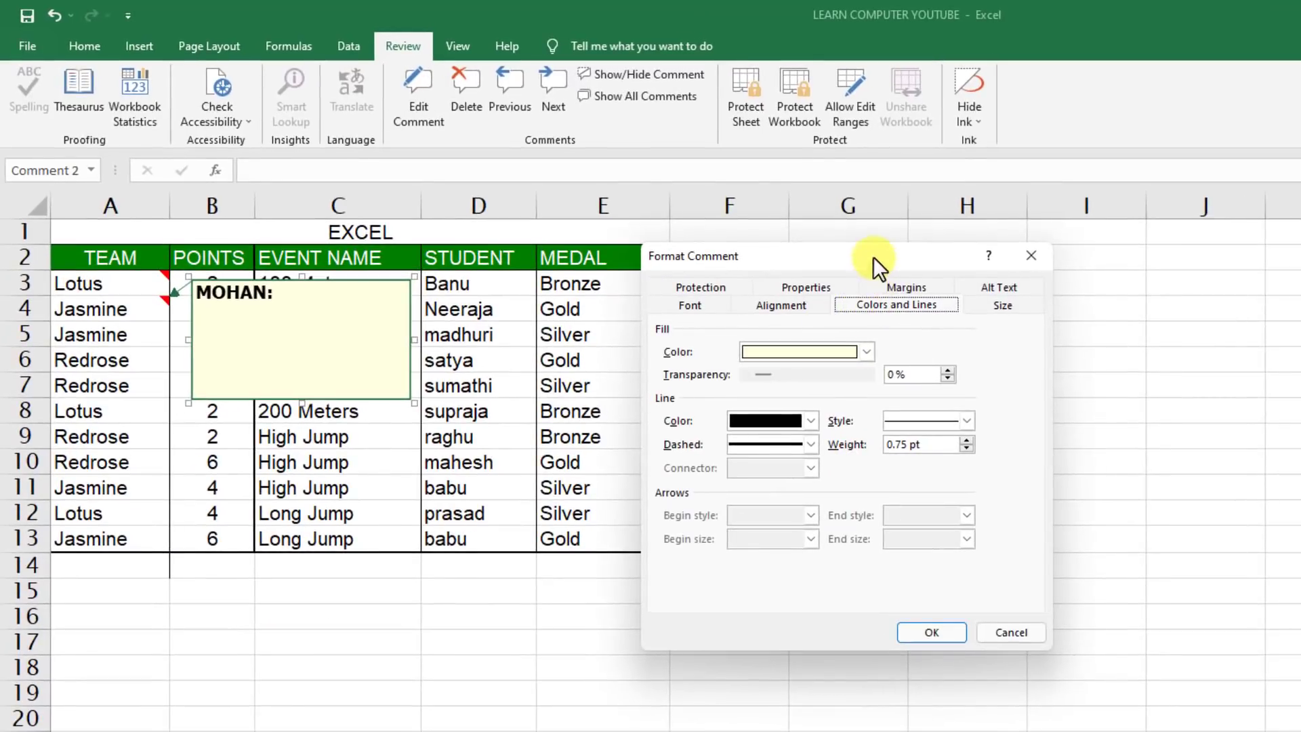
drag(872, 256, 826, 256)
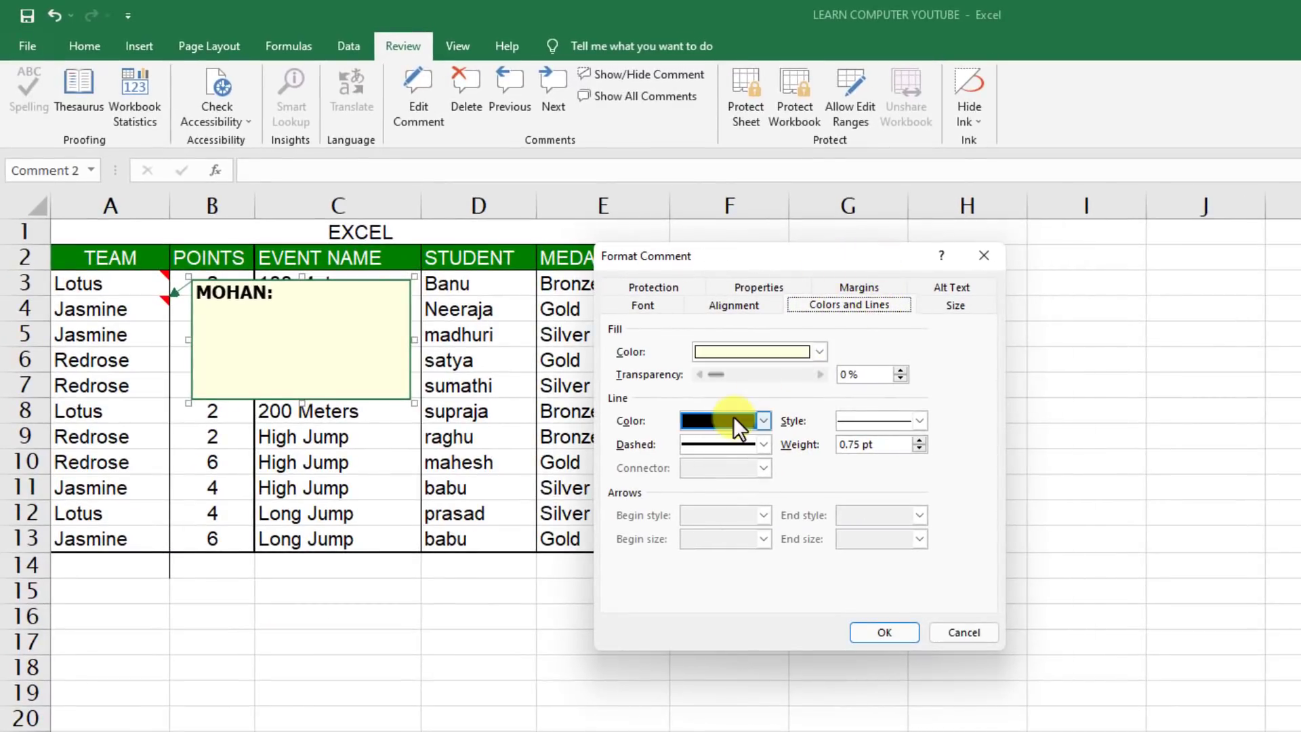
click(818, 306)
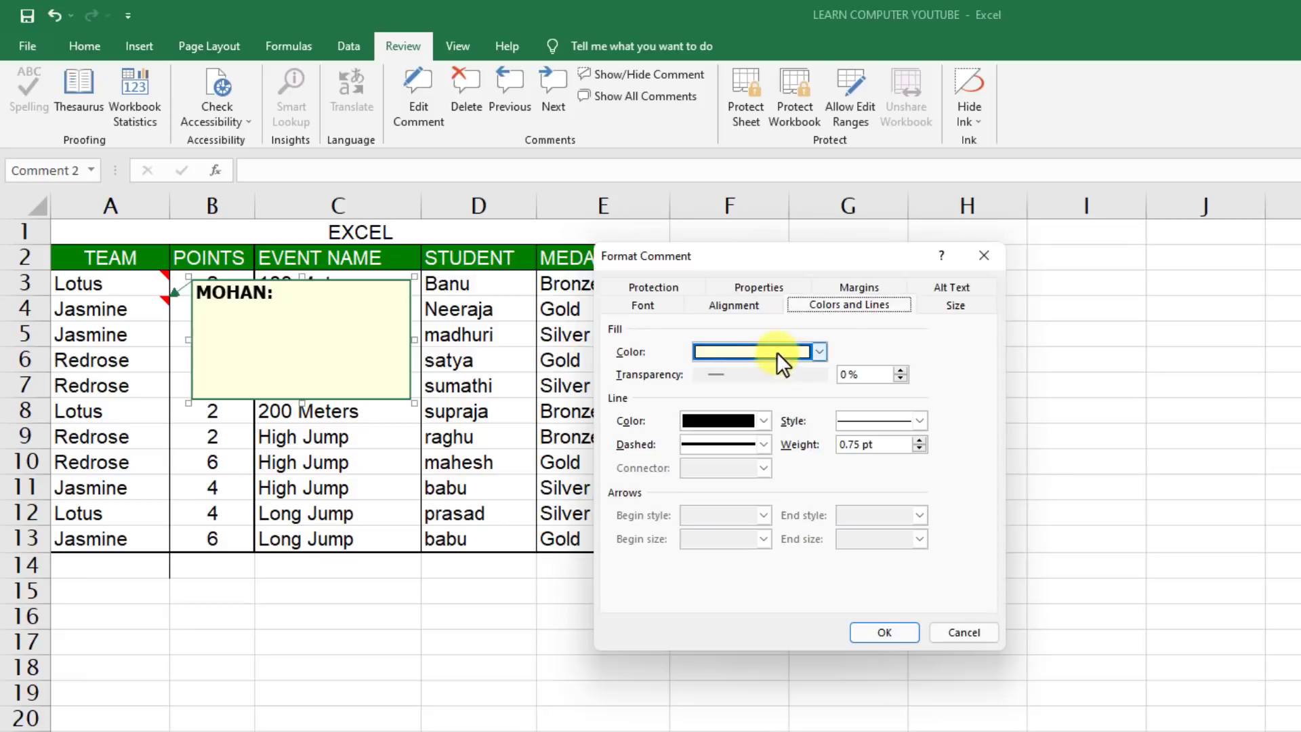
Fill the comment box on cell A4 with the JASMINE picture from the Pictures folder and check the finished picture comment.
click(819, 350)
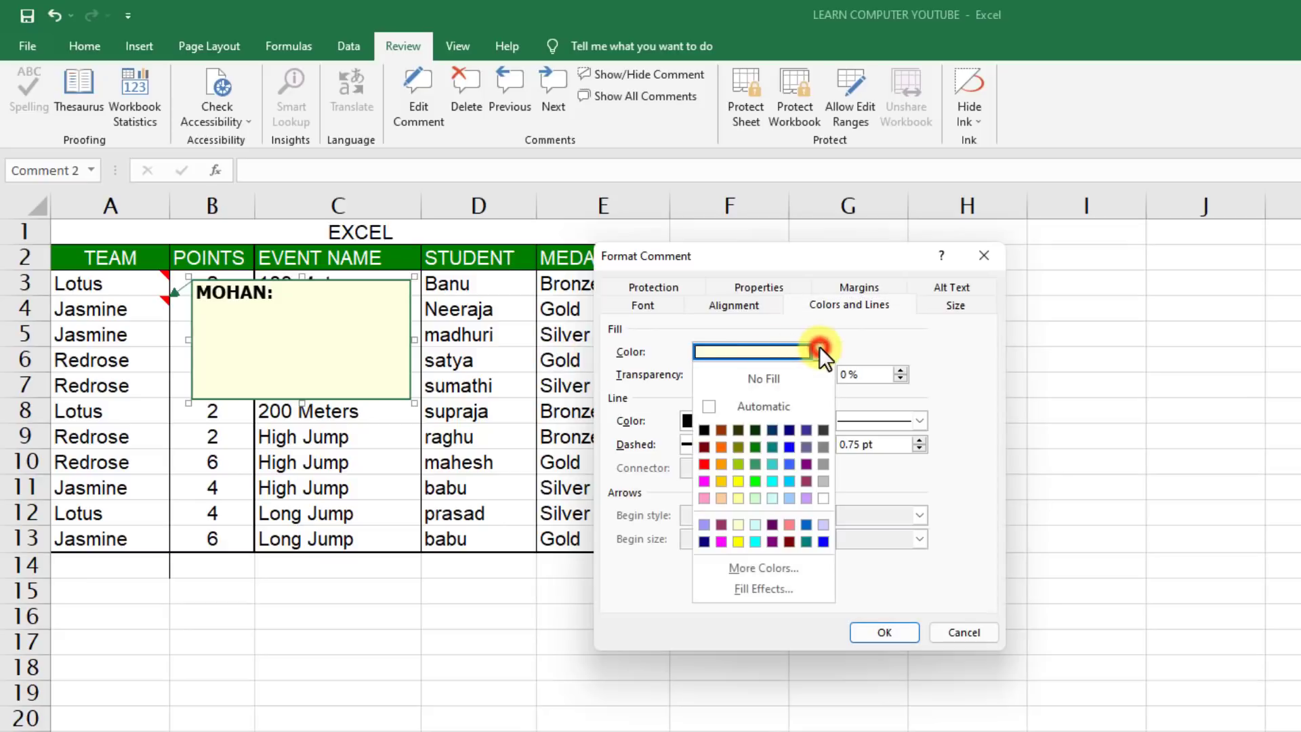
click(762, 588)
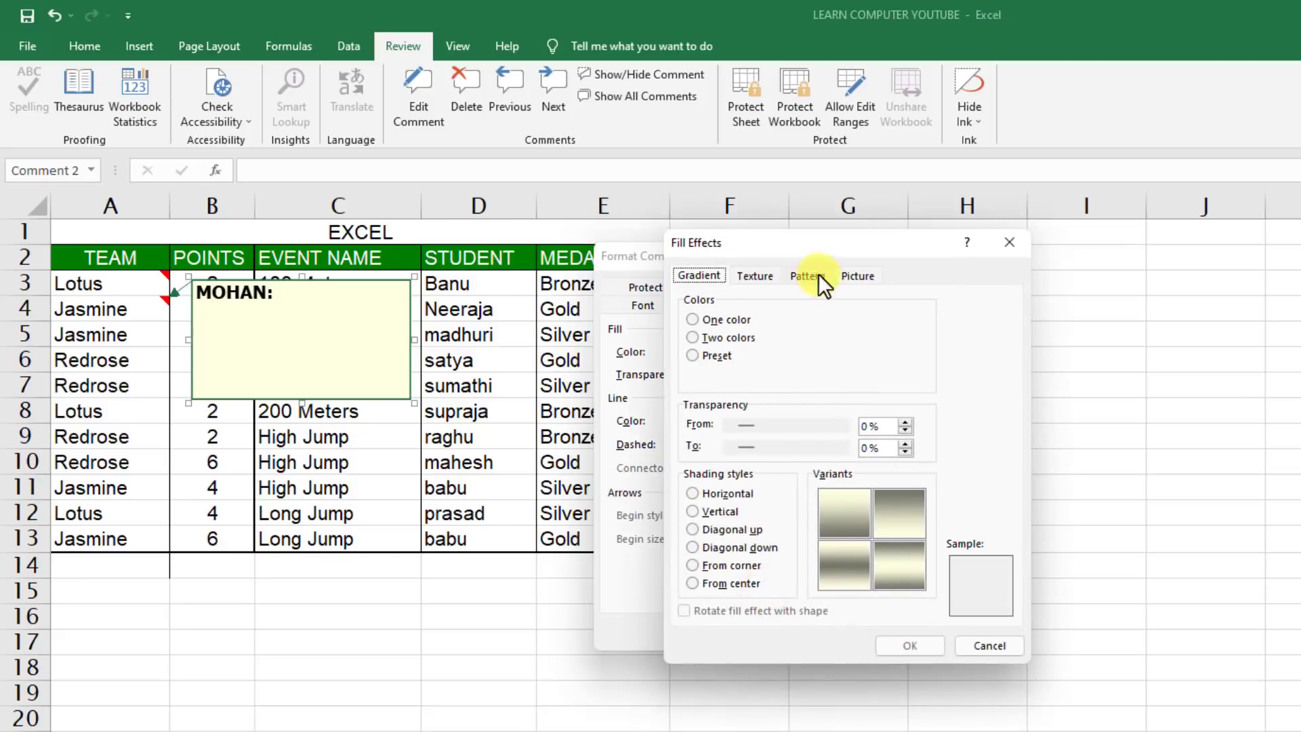
click(855, 273)
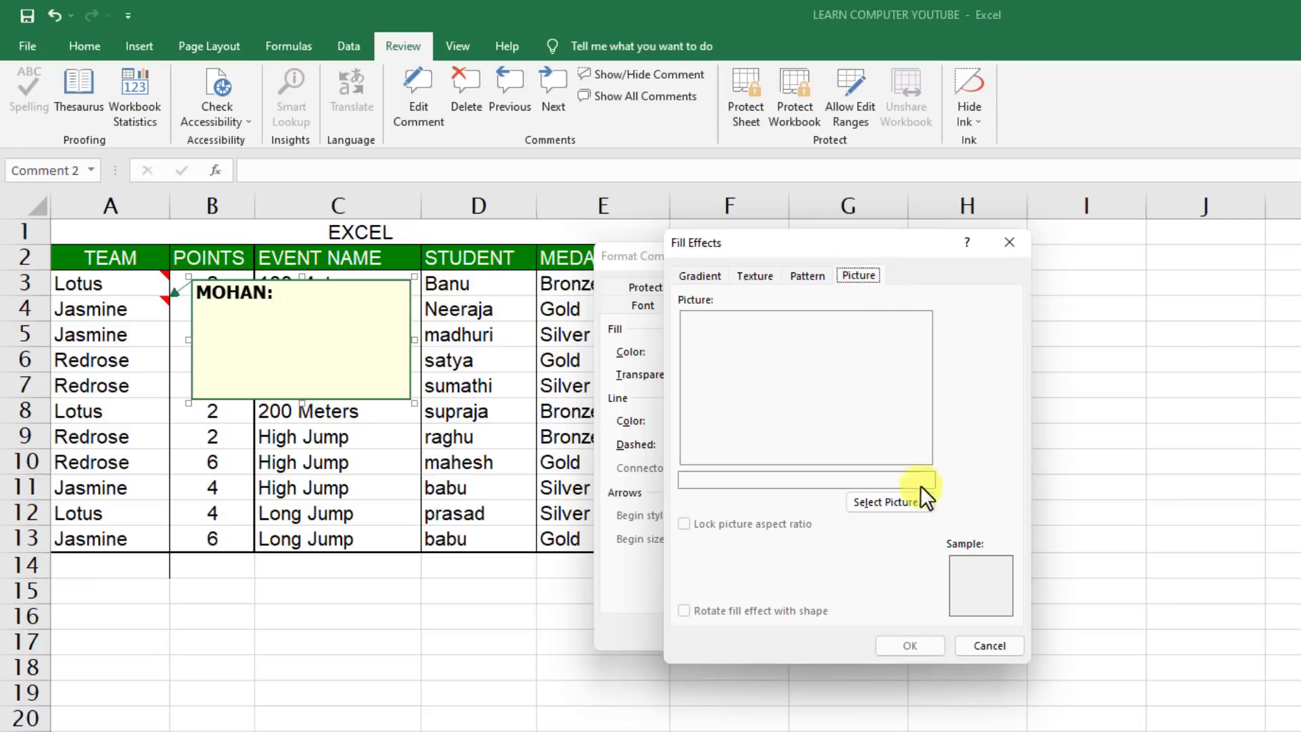
click(874, 503)
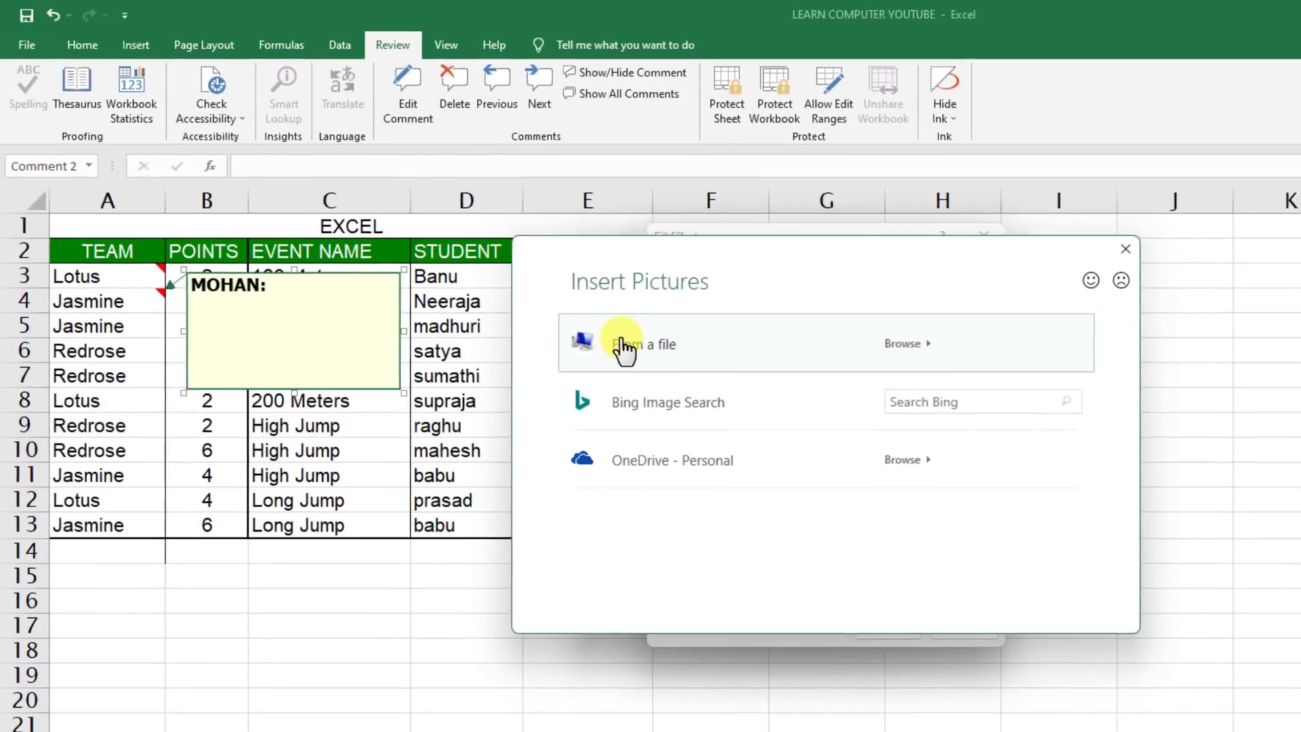
click(624, 344)
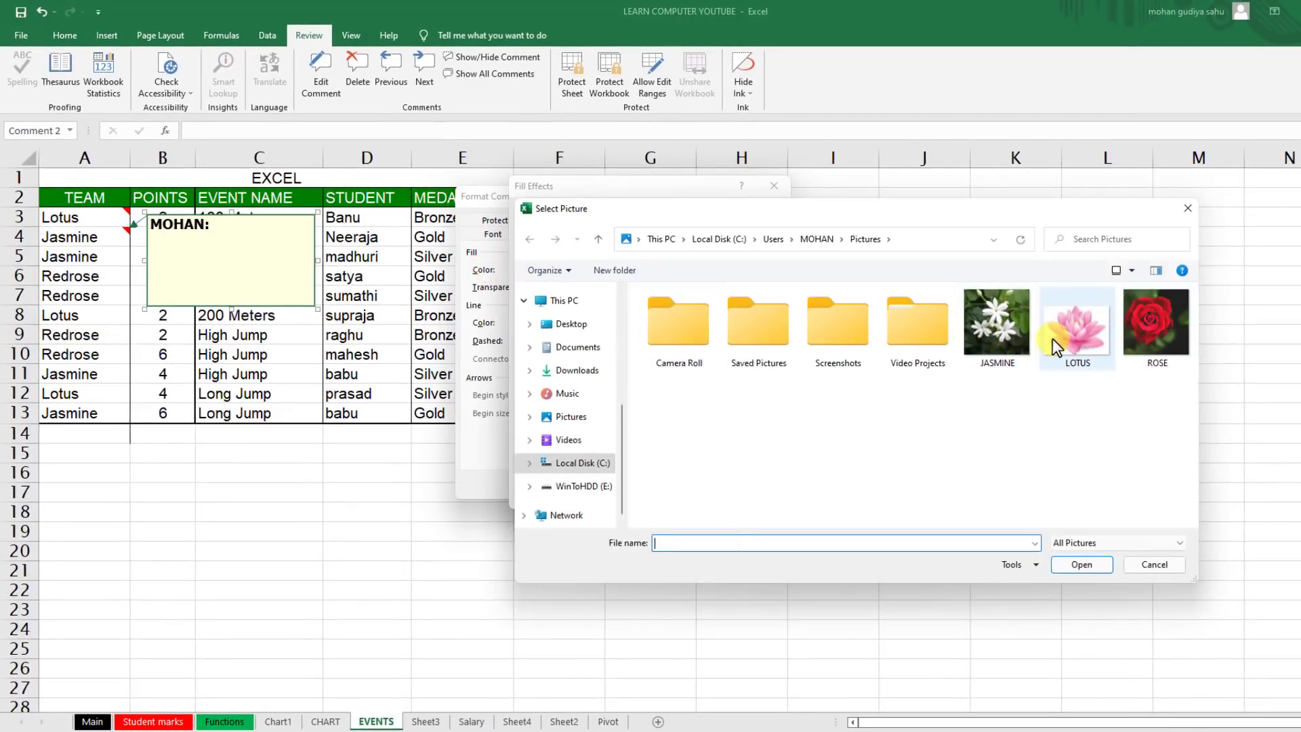
click(990, 330)
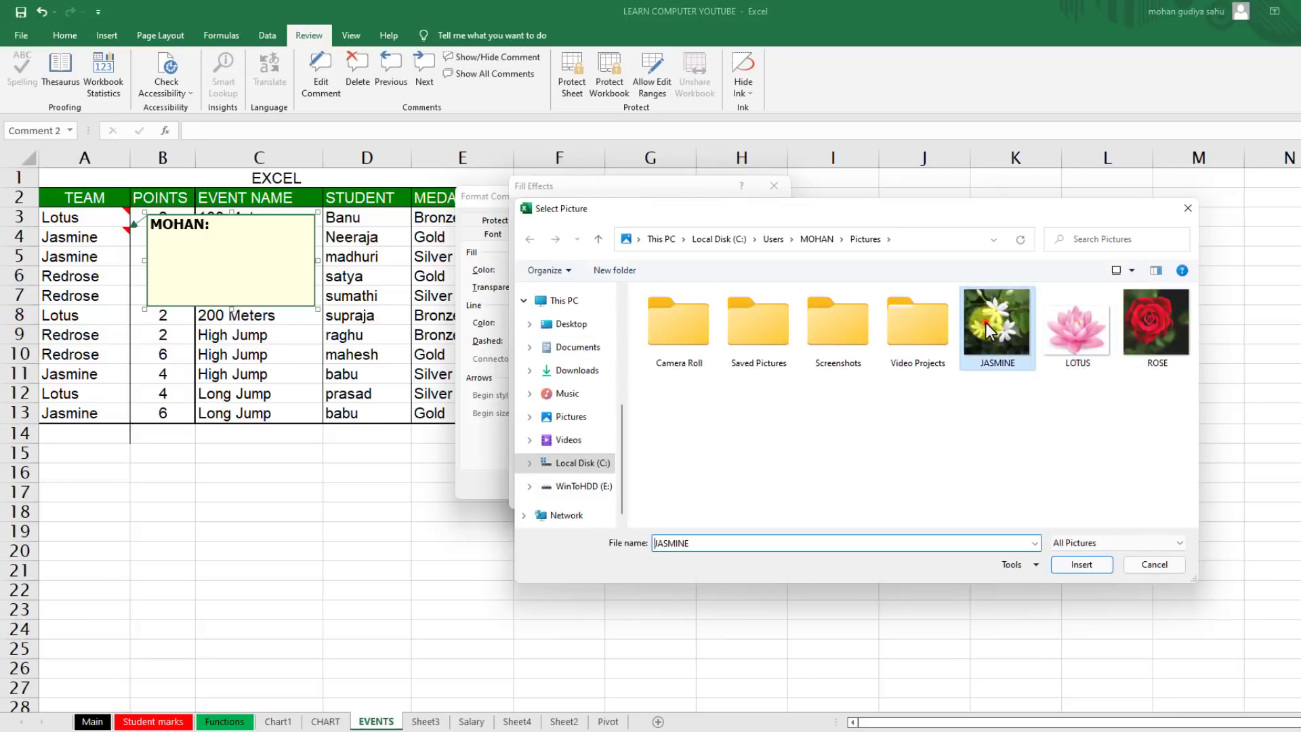
click(1081, 564)
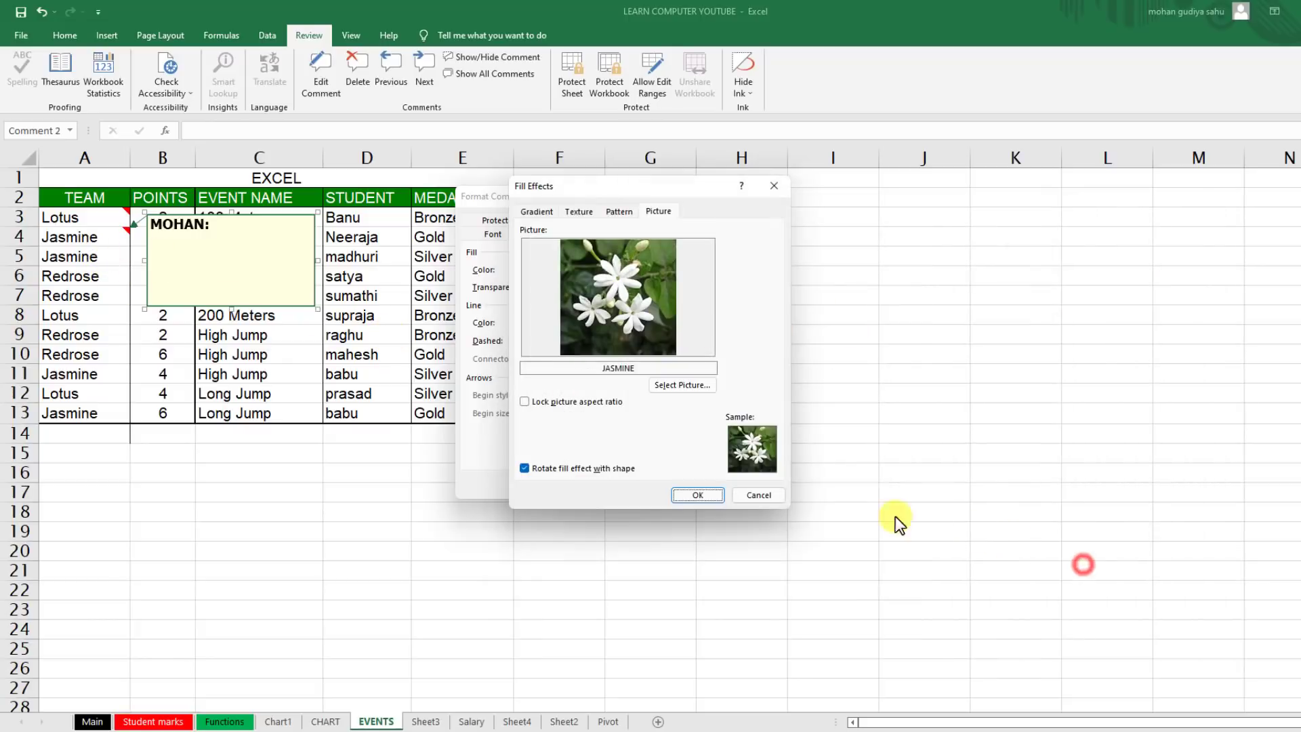
click(704, 493)
click(674, 486)
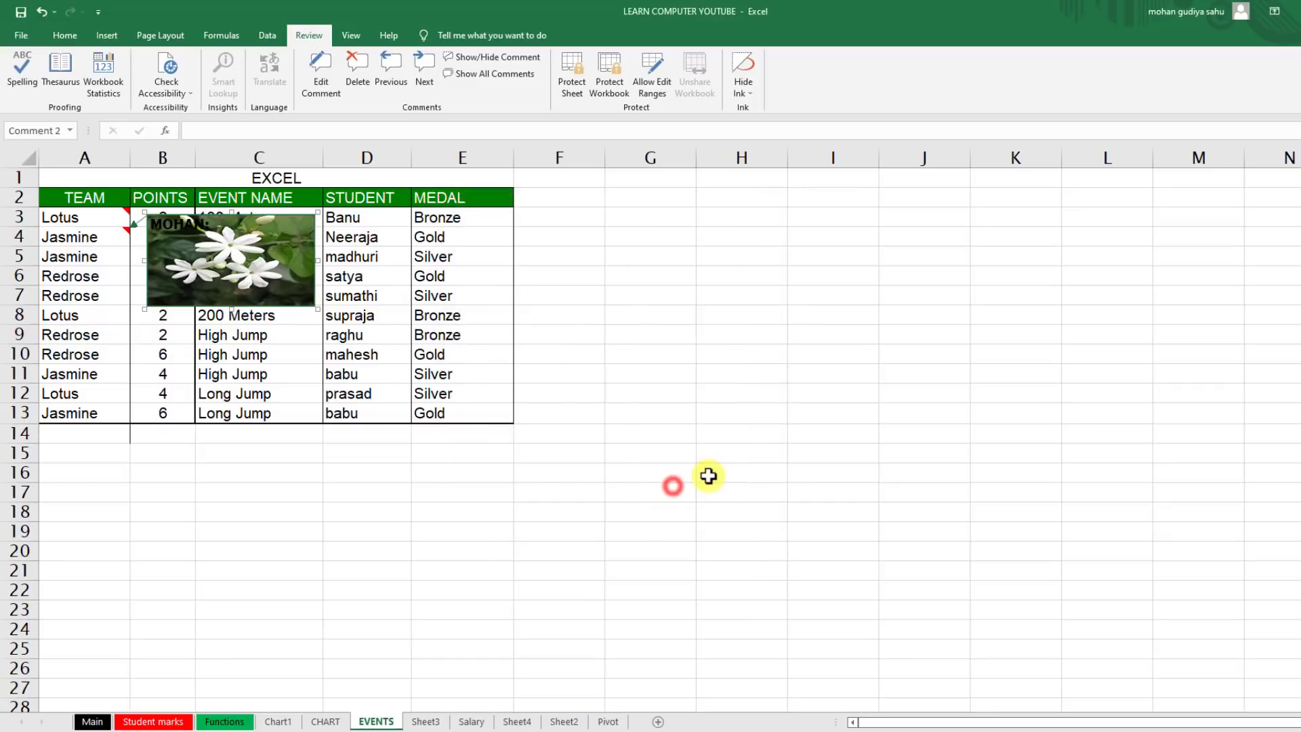
click(668, 320)
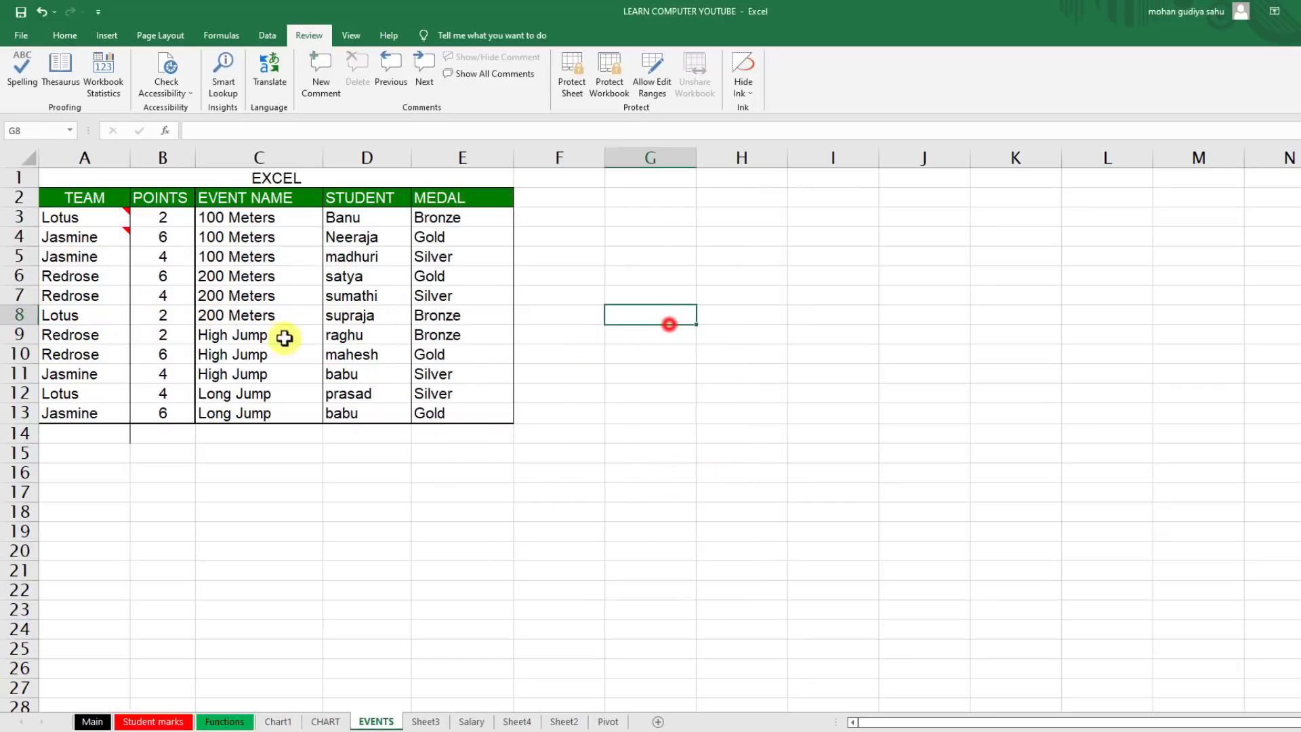
mouse_move(97, 238)
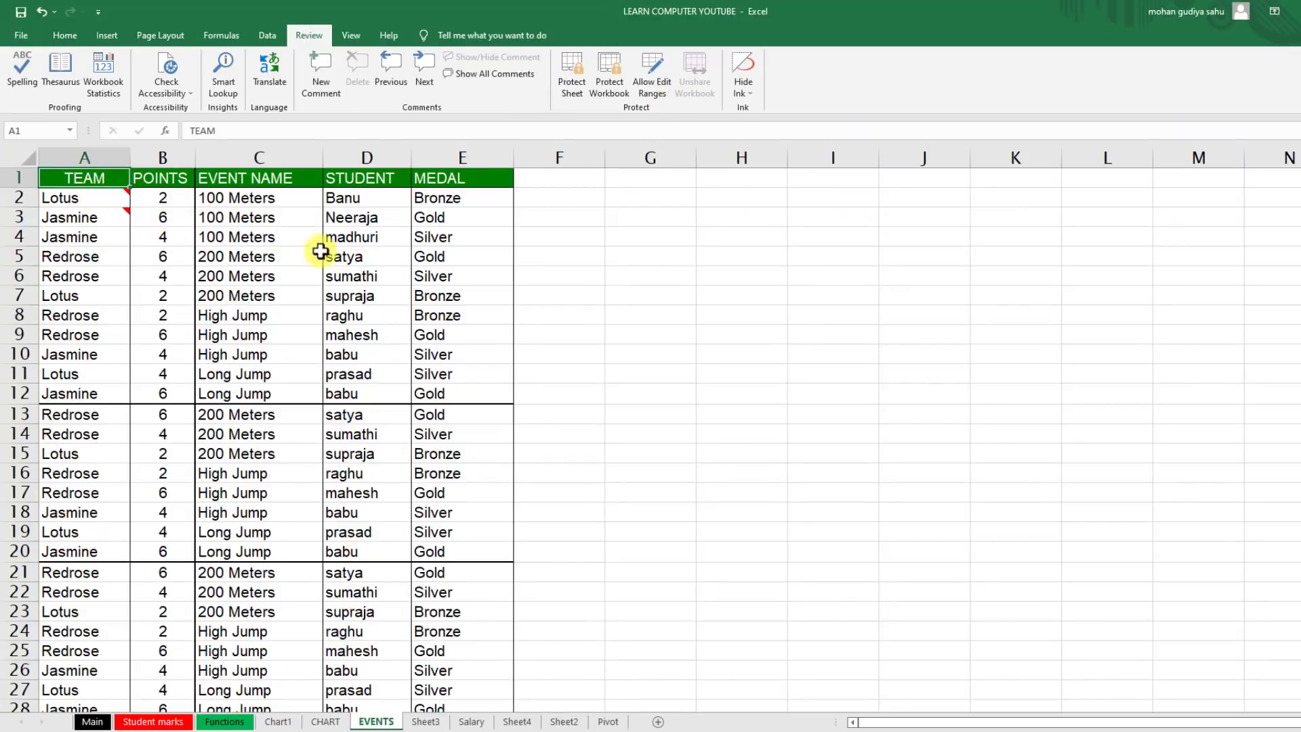
Look through the long events table down to row 36 and back, examining whether the column headings stay in view.
scroll(378, 278, down, 4)
scroll(378, 278, up, 4)
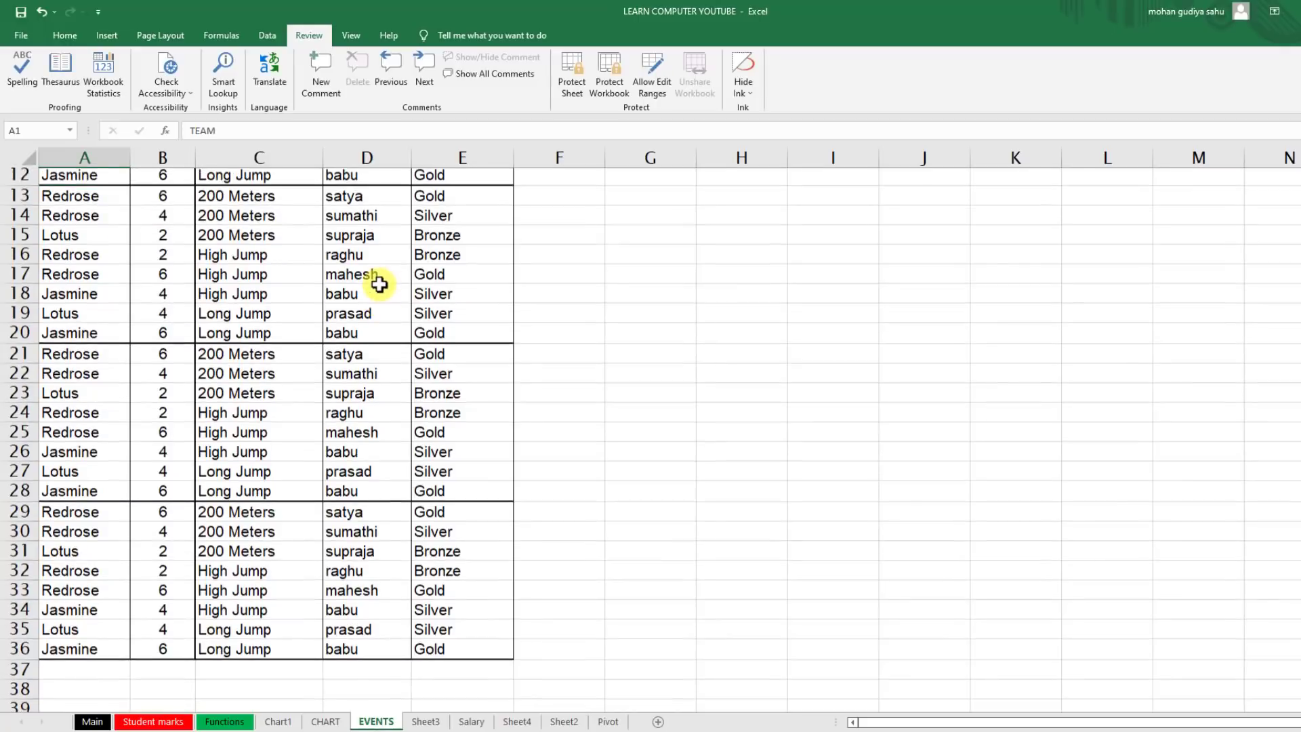
scroll(291, 305, down, 7)
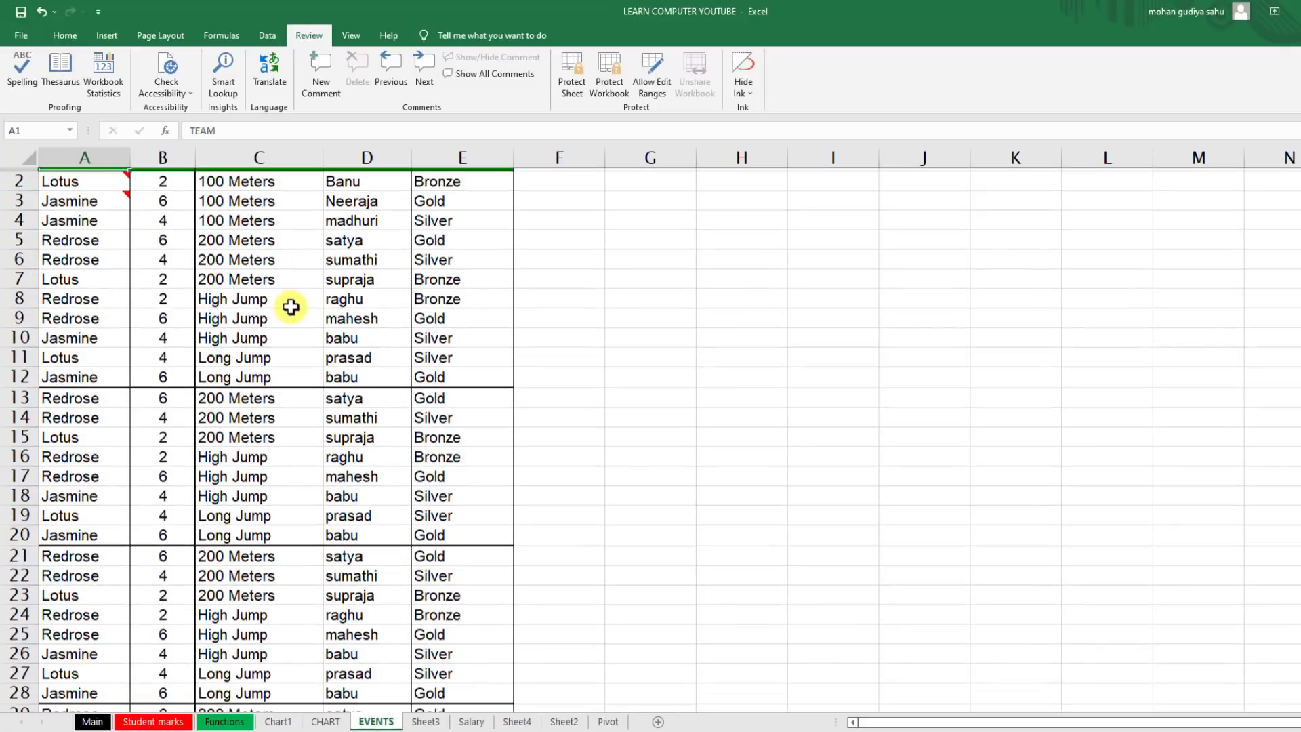
scroll(291, 307, up, 7)
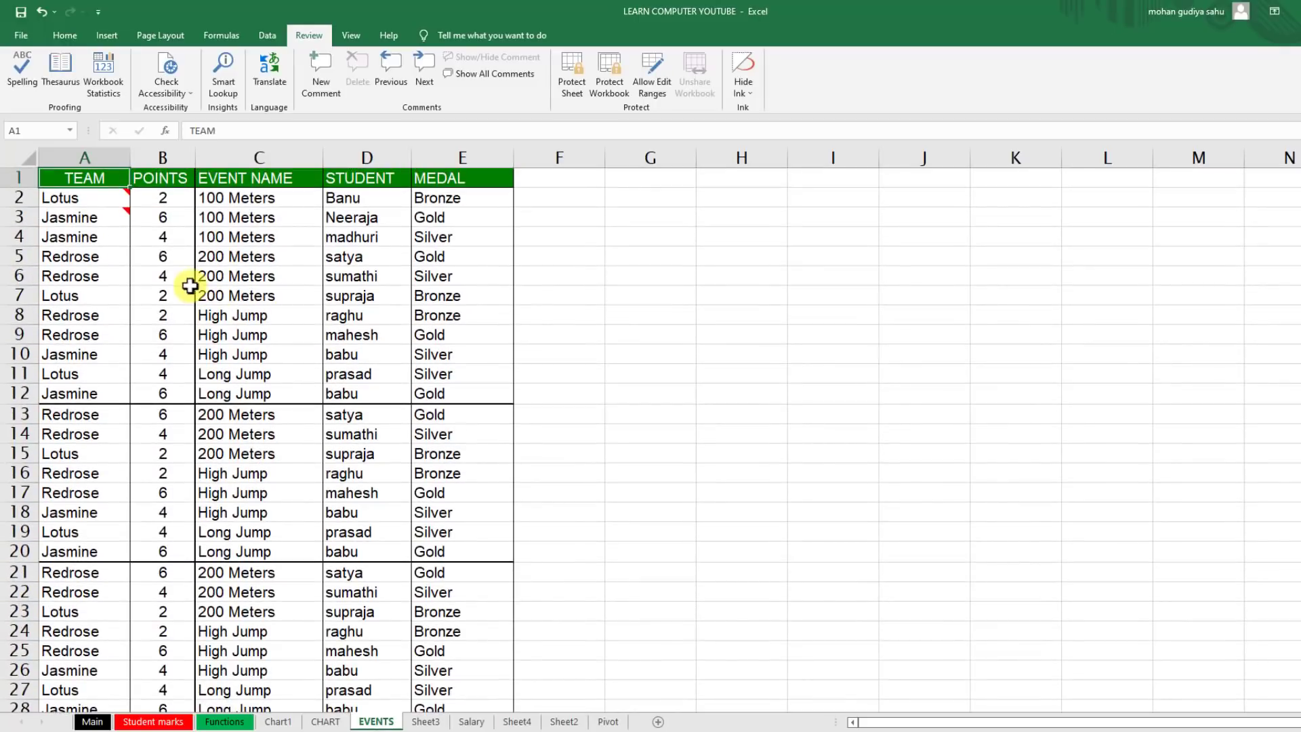
scroll(305, 411, down, 4)
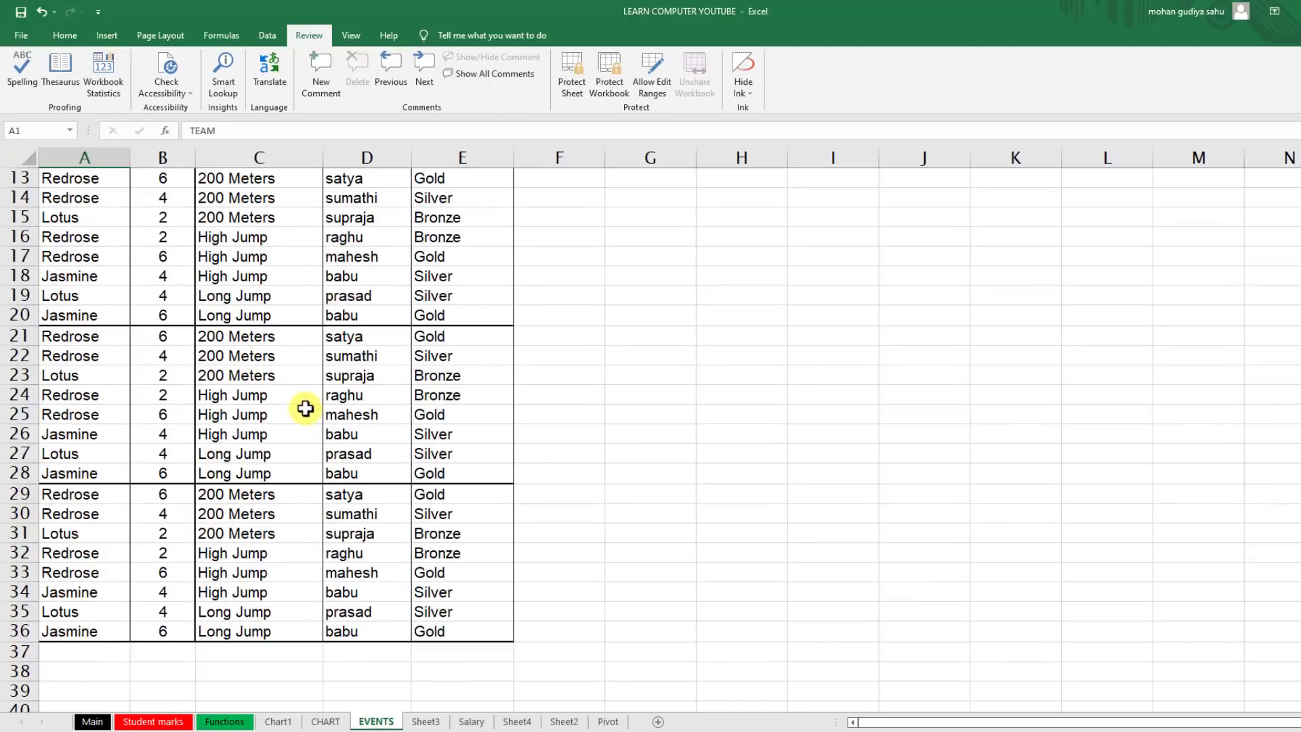
scroll(305, 407, up, 4)
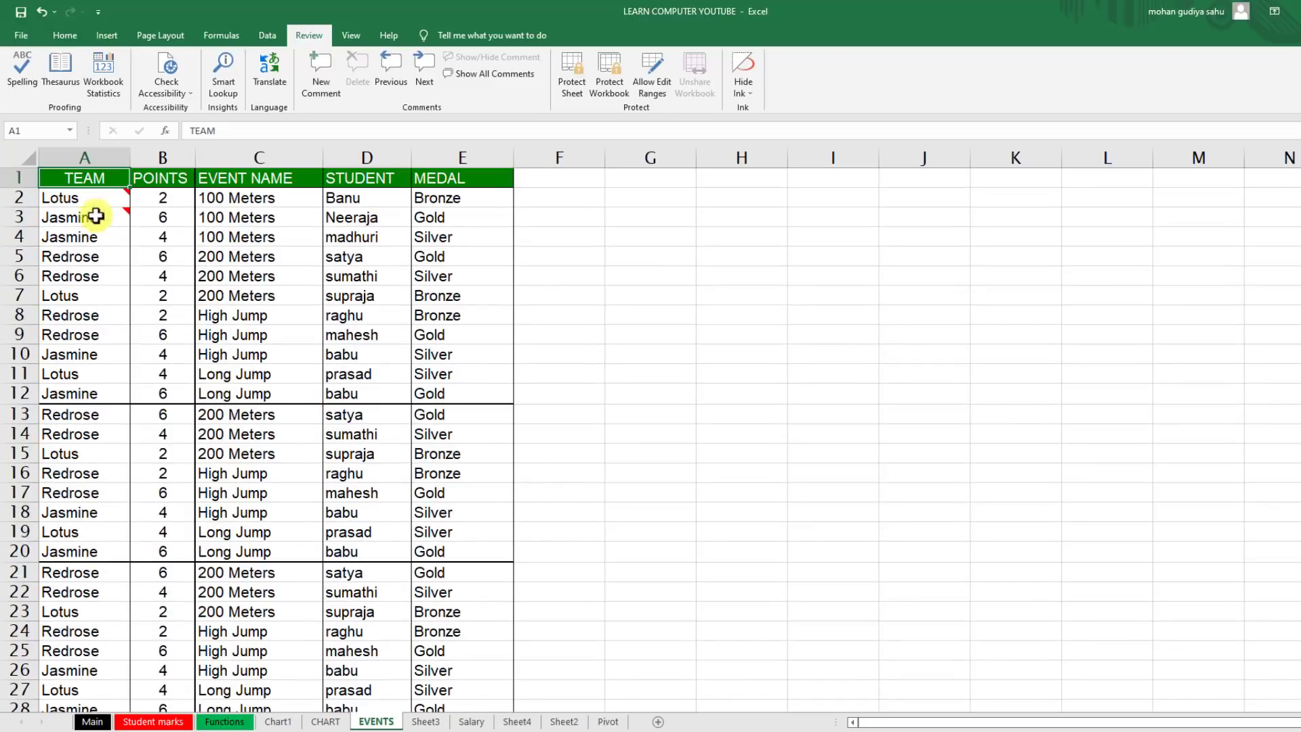
scroll(131, 257, down, 2)
scroll(131, 258, up, 2)
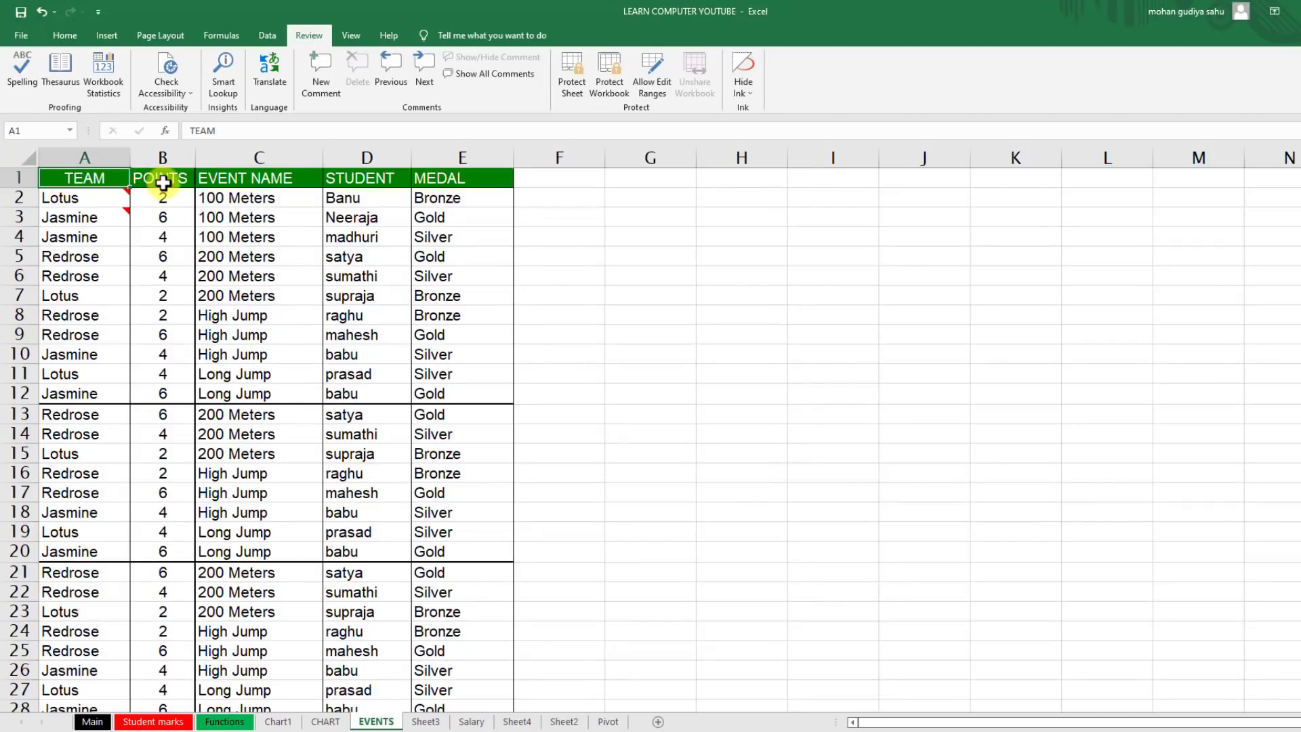
scroll(214, 406, down, 3)
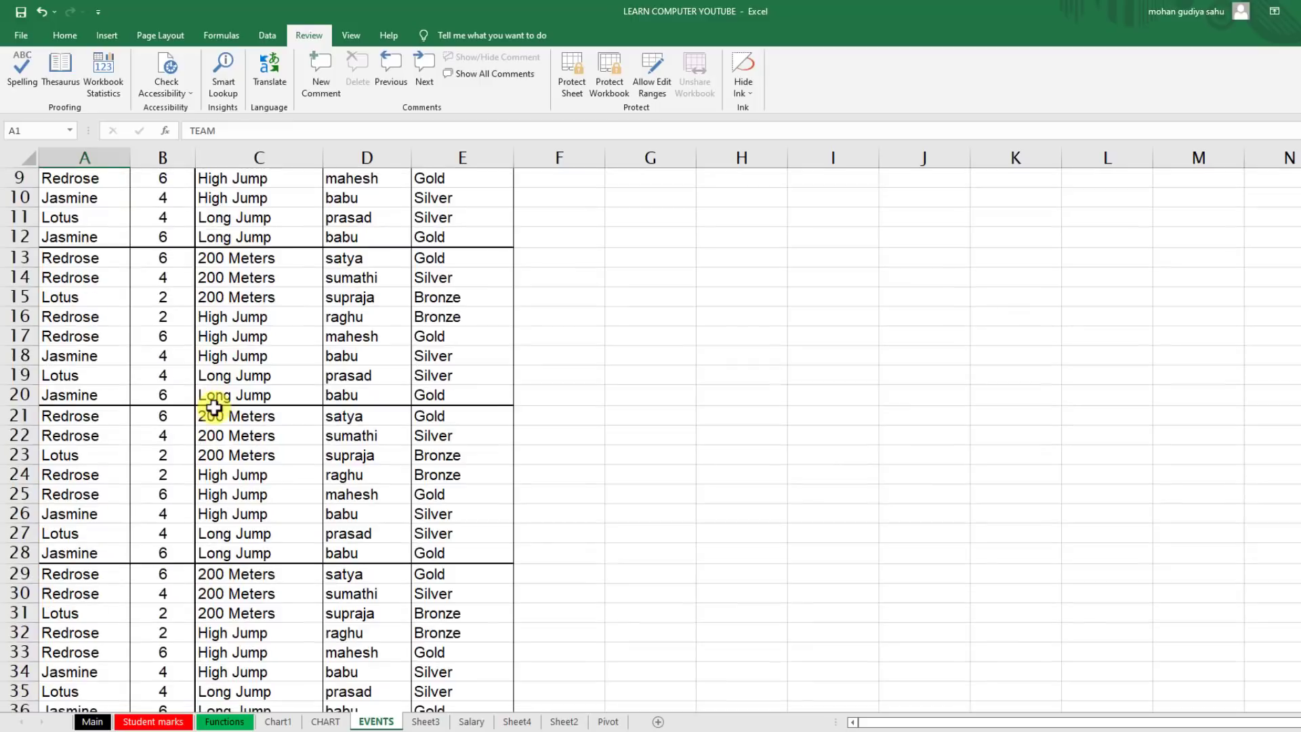
scroll(218, 405, up, 3)
Freeze the top row containing the column headings and check it against the lower rows of the table.
mouse_move(74, 190)
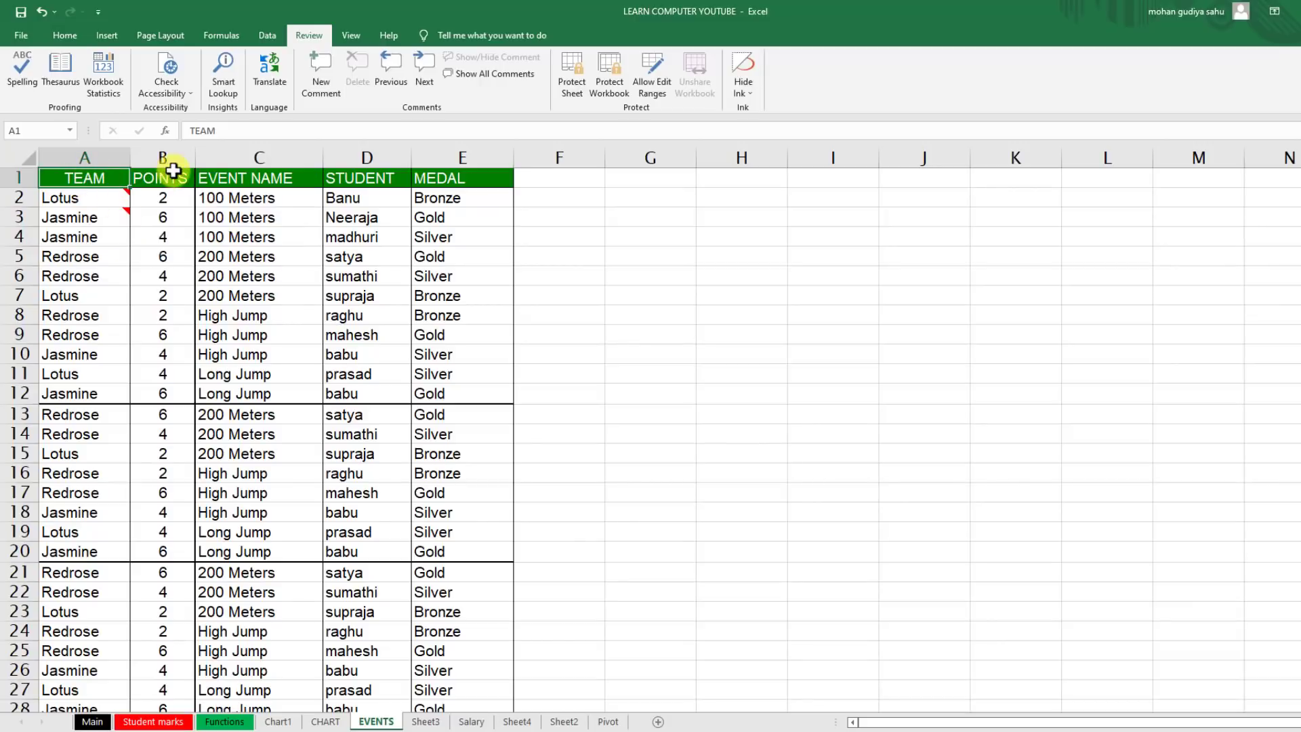
click(236, 175)
click(95, 178)
click(350, 36)
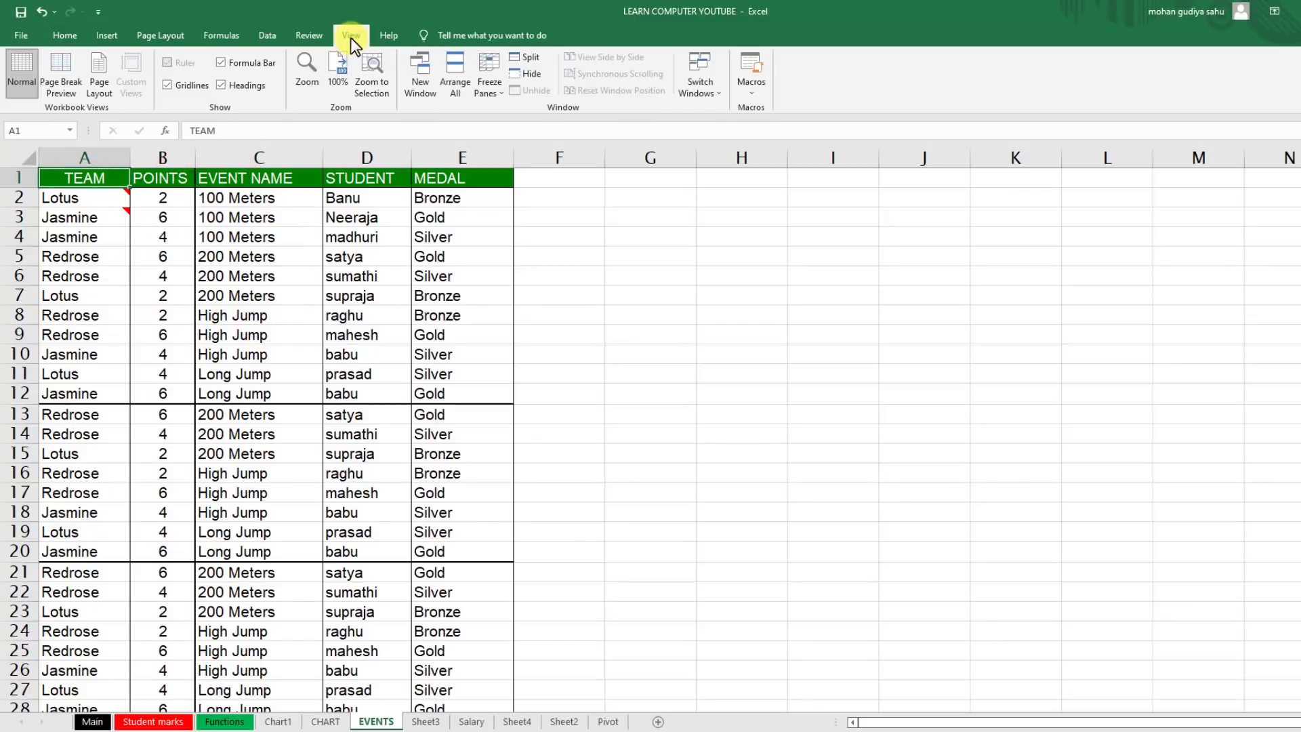
click(489, 94)
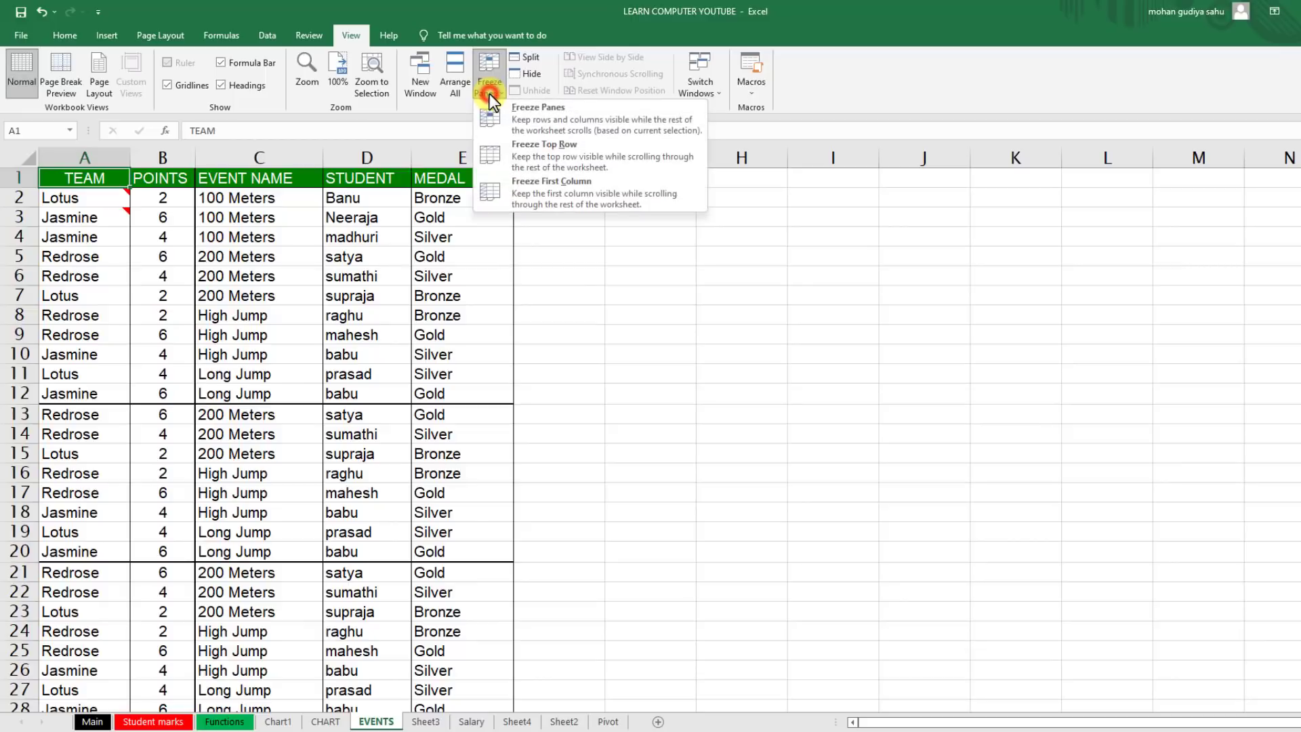
click(571, 150)
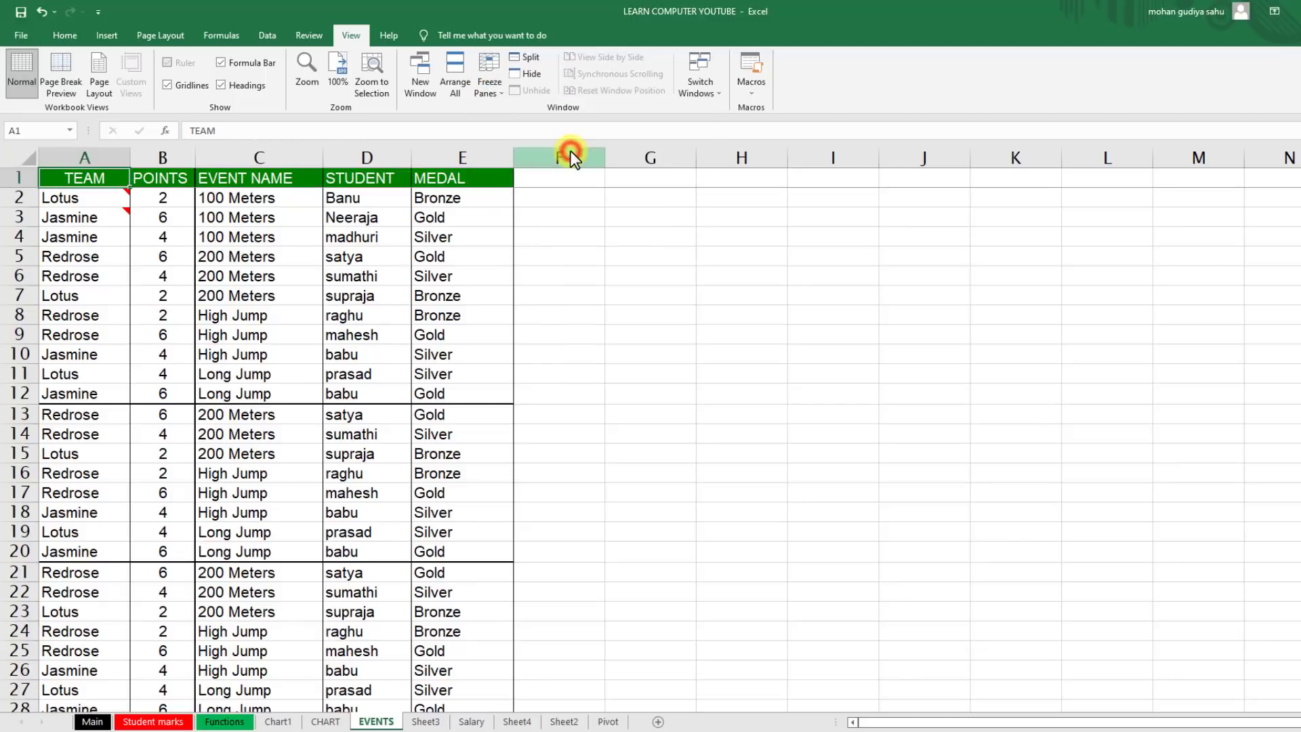
scroll(284, 322, down, 1)
scroll(285, 322, down, 6)
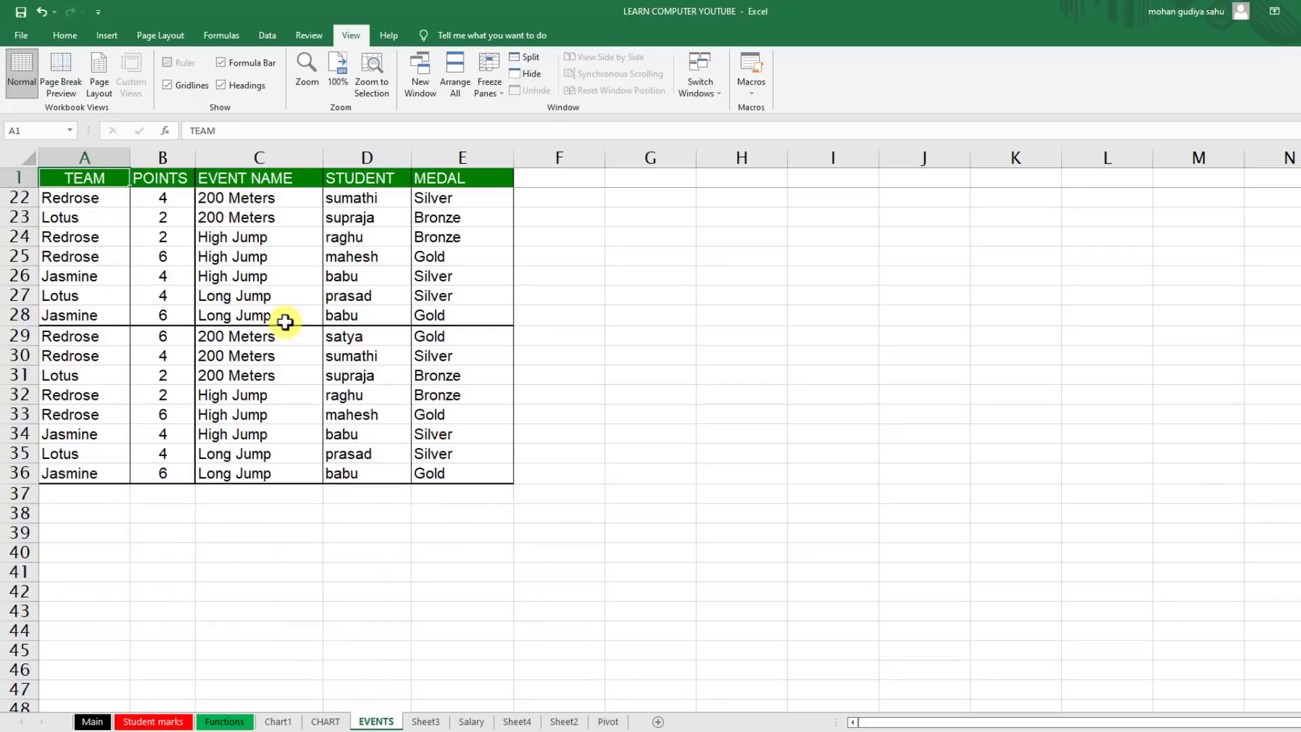
scroll(285, 322, down, 1)
scroll(285, 320, up, 8)
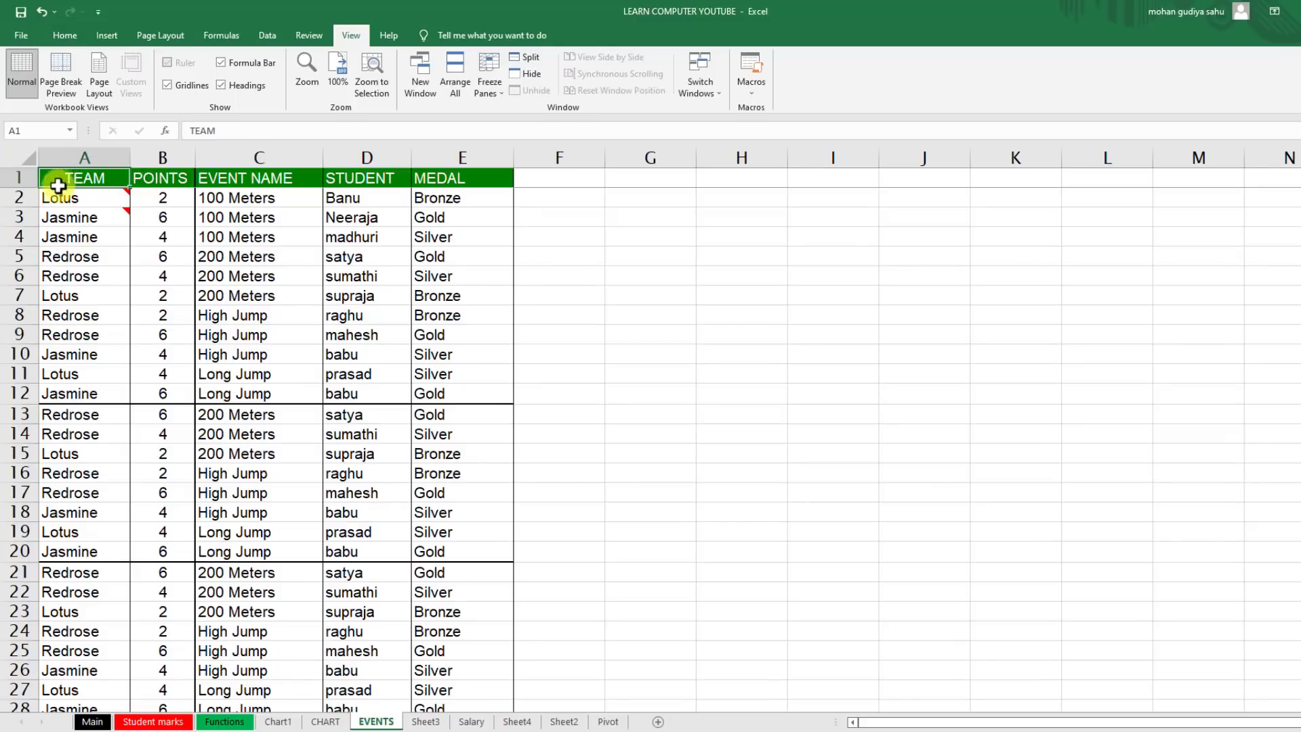
Unfreeze the panes and check how the heading row behaves while moving through the table.
click(485, 92)
click(572, 117)
scroll(191, 342, down, 4)
scroll(189, 344, up, 4)
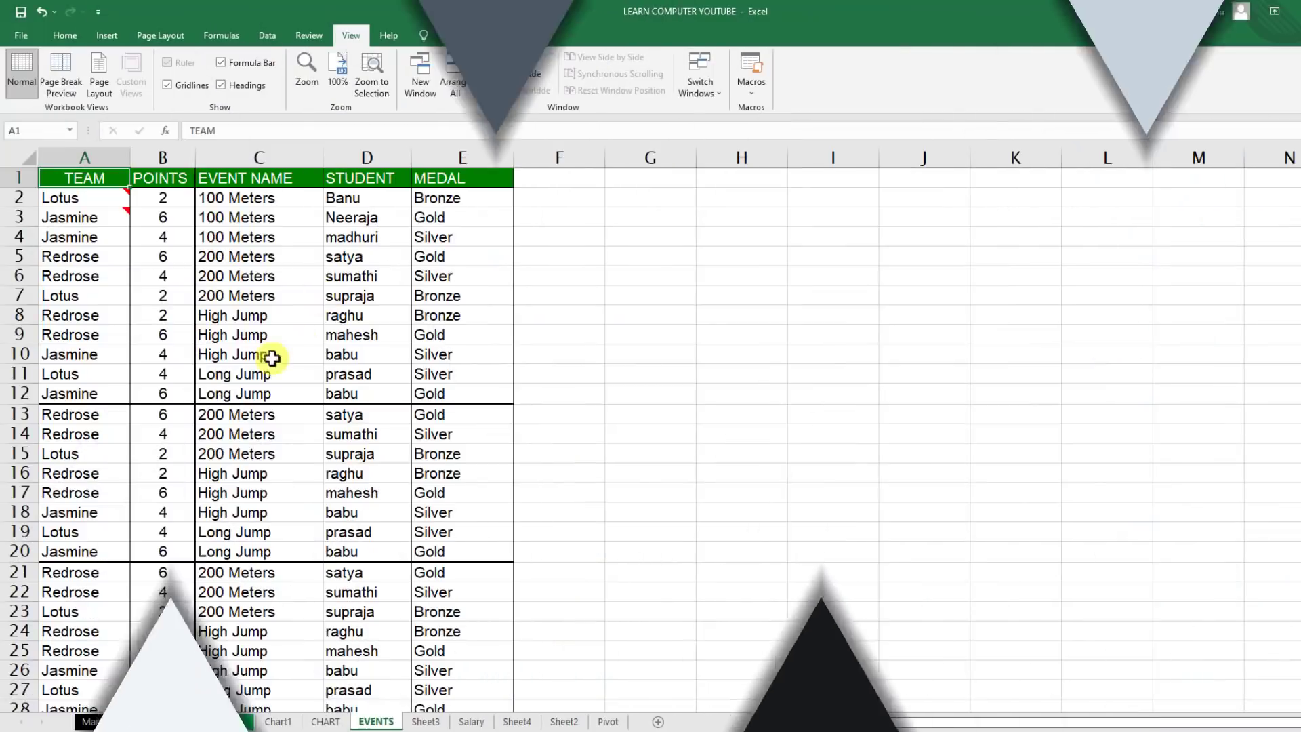
Select the range A1:E36 and convert it into an Excel table with headers.
click(87, 177)
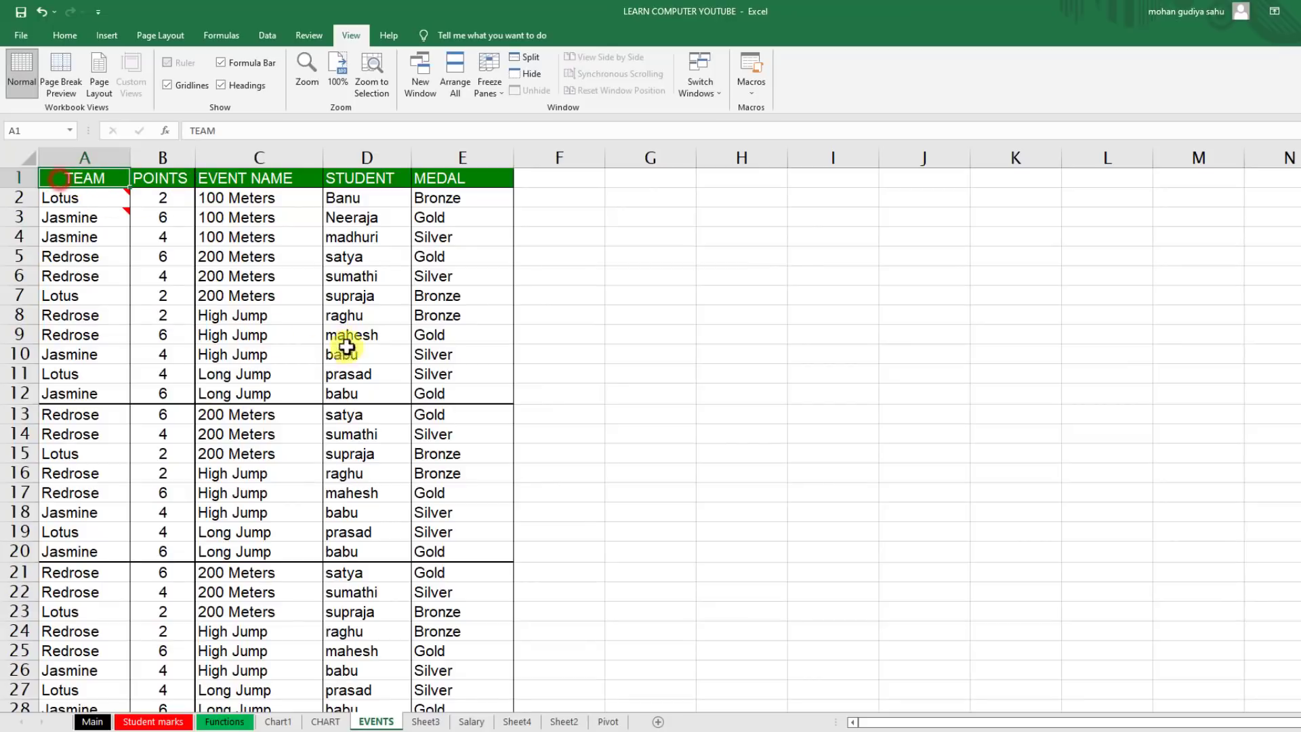
scroll(385, 358, down, 7)
shift+click(485, 470)
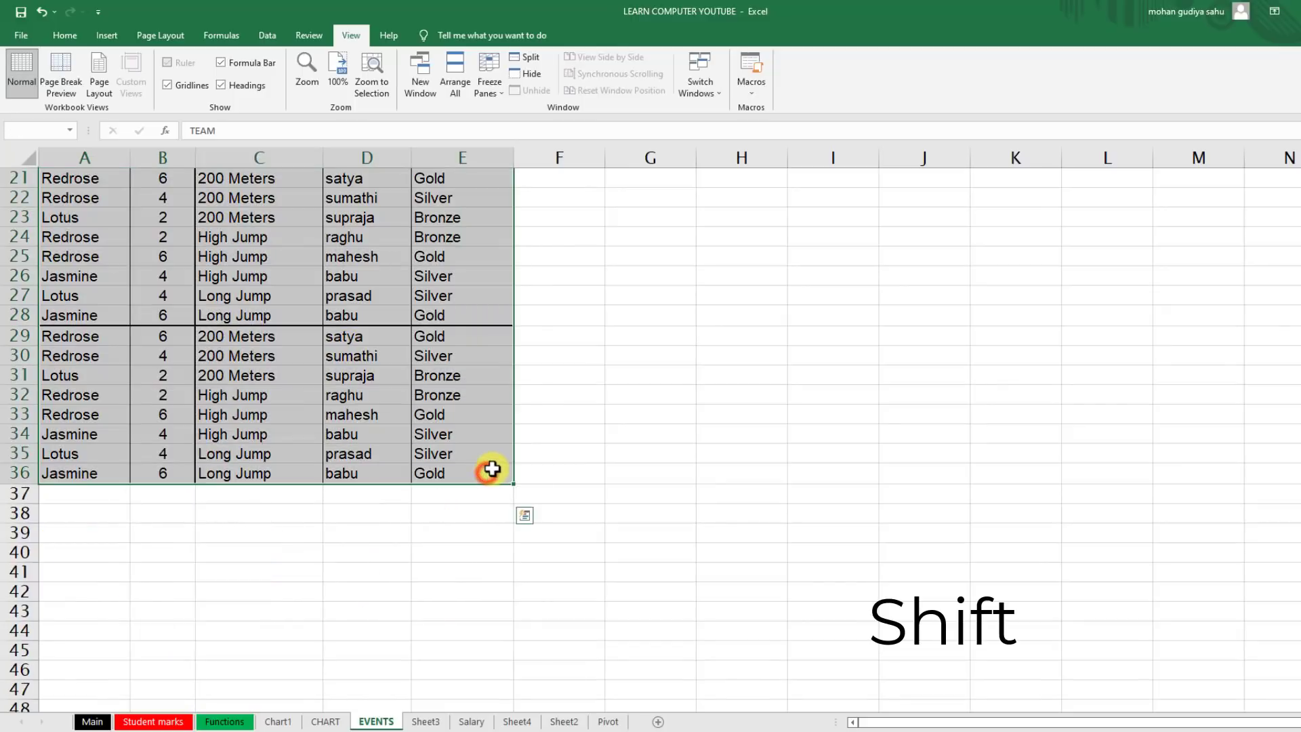
scroll(492, 468, up, 4)
scroll(493, 467, up, 3)
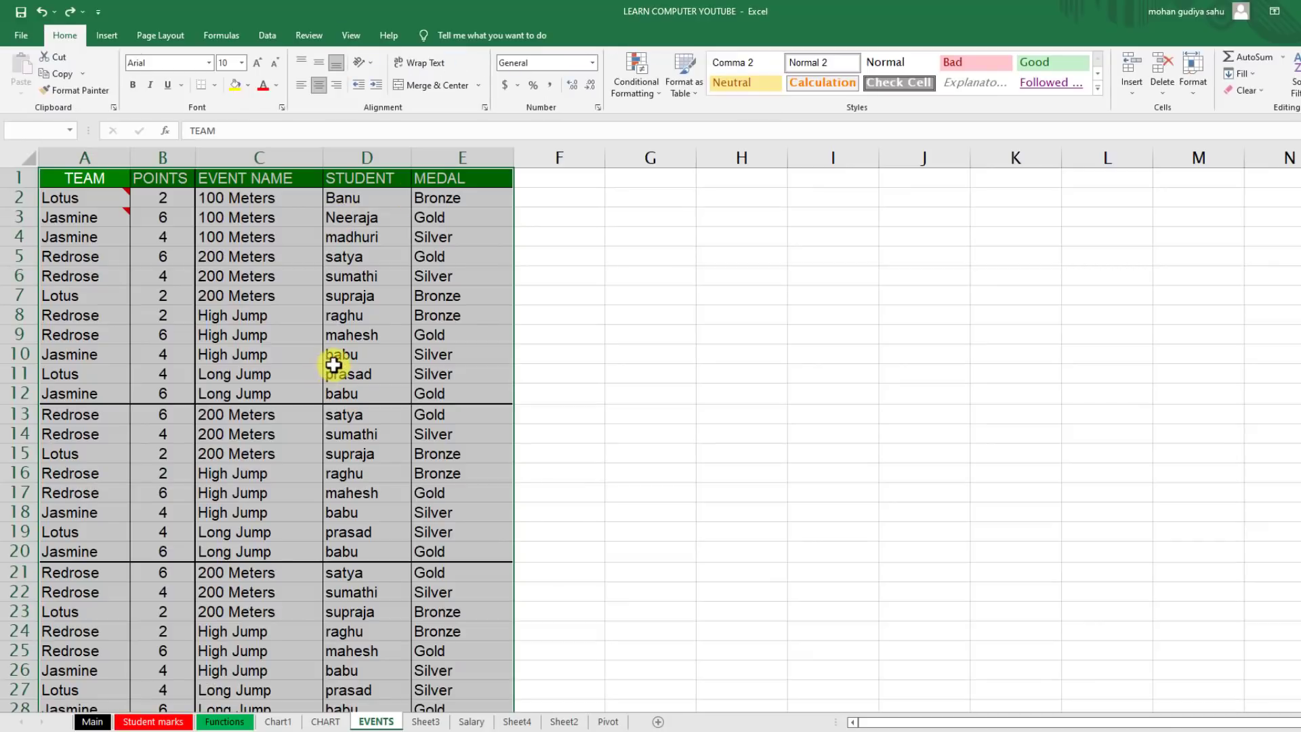
key(ctrl+t)
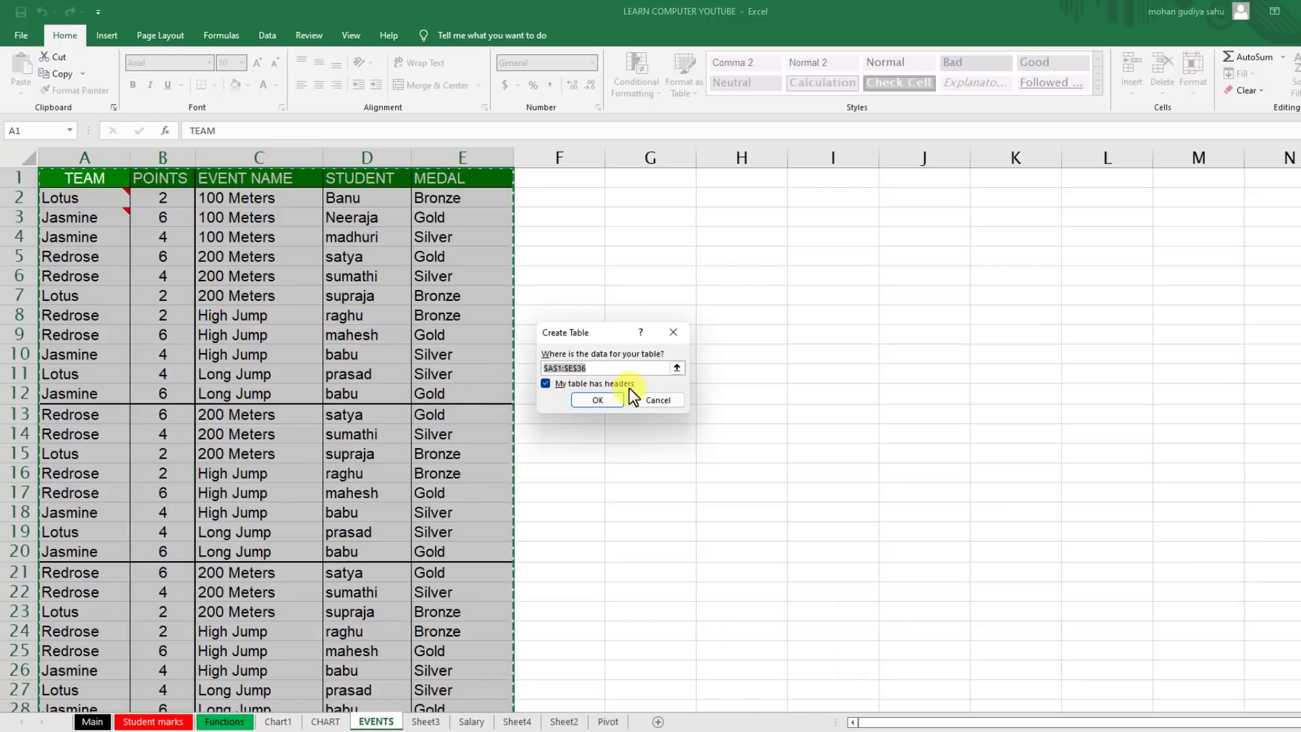
click(592, 400)
Select a cell inside the new table and examine how its column headings behave down to row 36 and back.
scroll(211, 221, down, 1)
click(282, 287)
scroll(281, 286, down, 3)
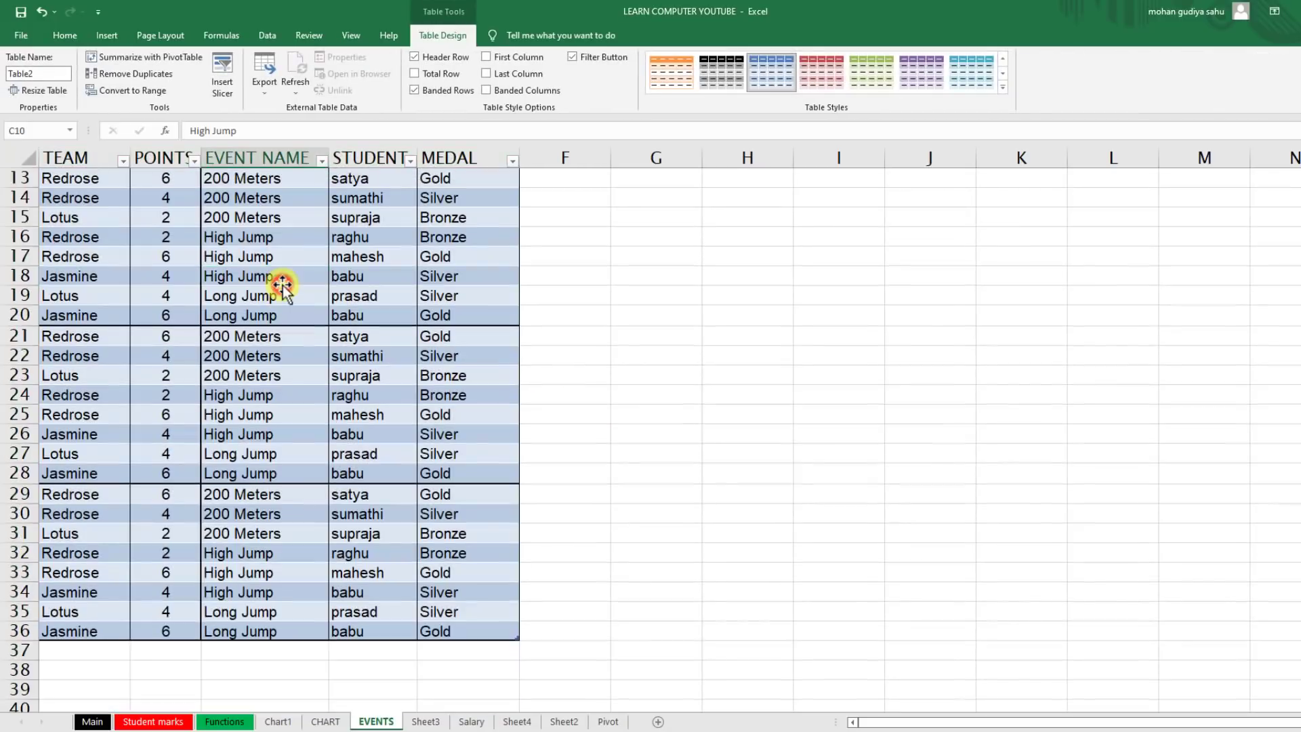
scroll(281, 284, up, 4)
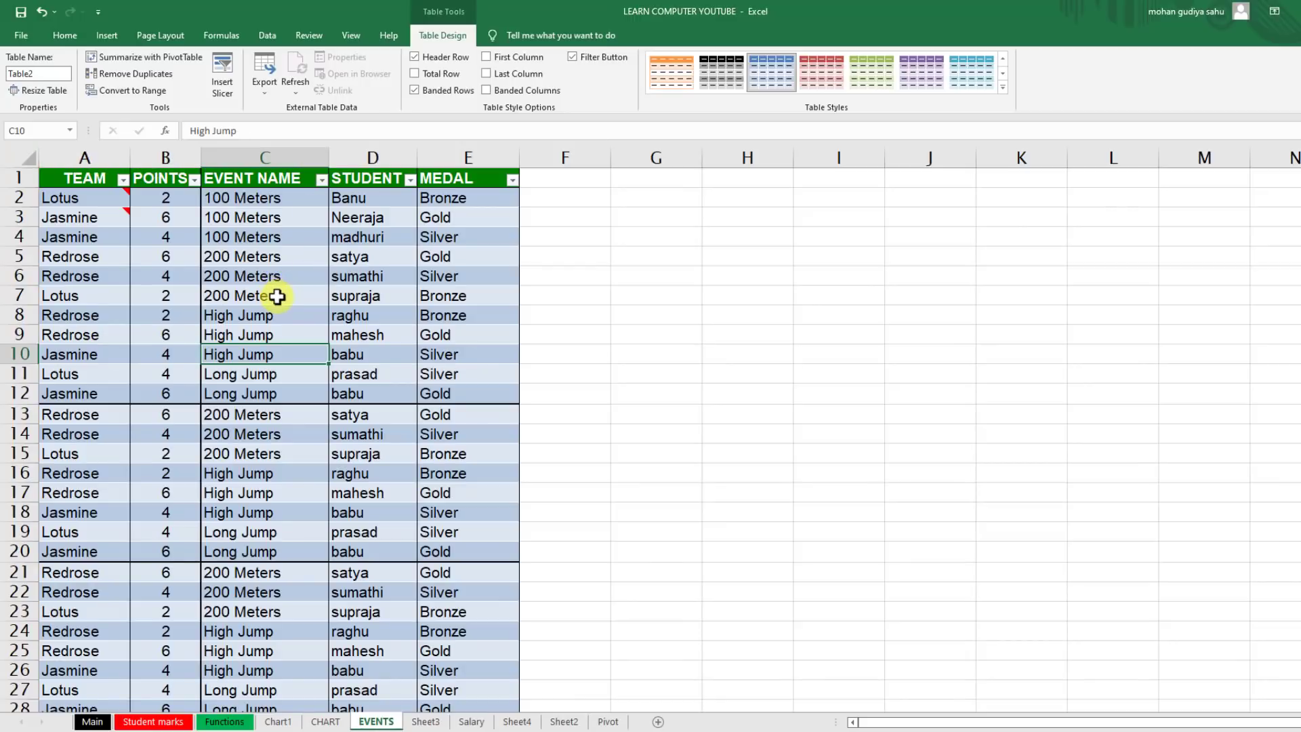
scroll(277, 296, down, 1)
scroll(277, 296, down, 2)
scroll(277, 296, down, 3)
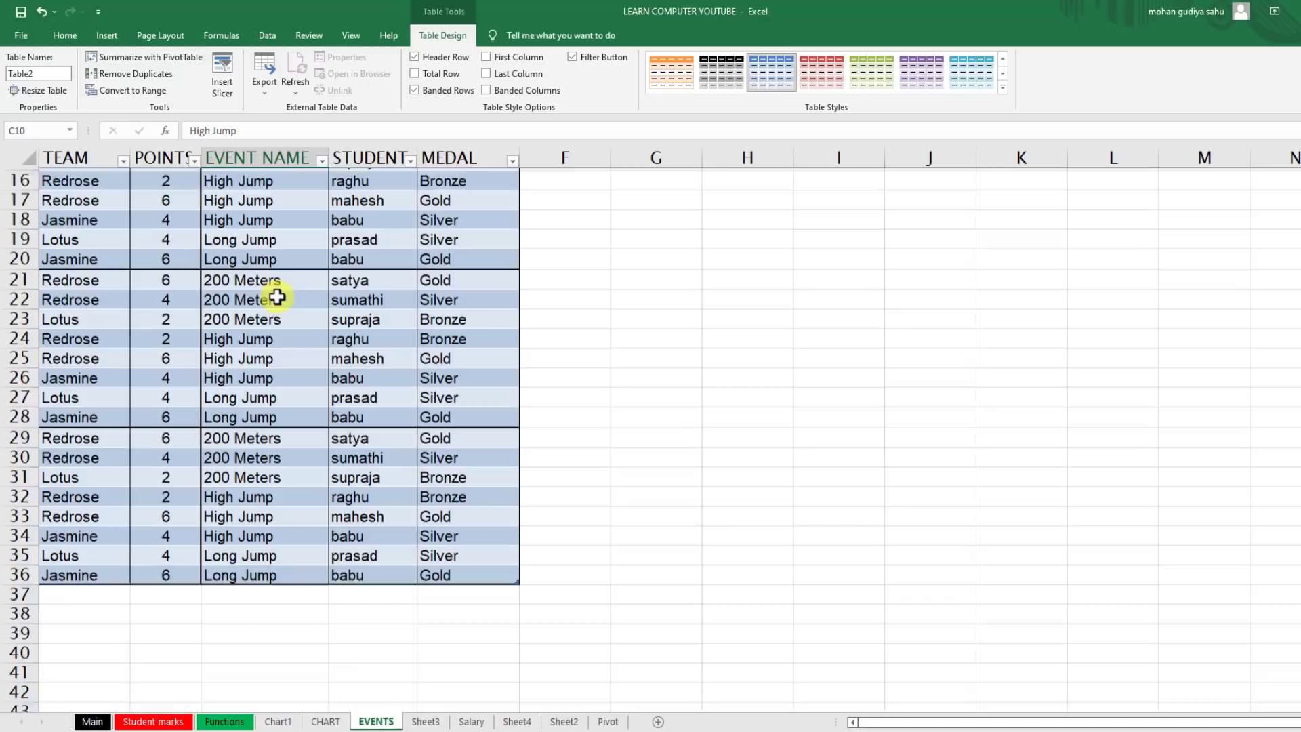
scroll(277, 296, up, 4)
scroll(277, 296, up, 2)
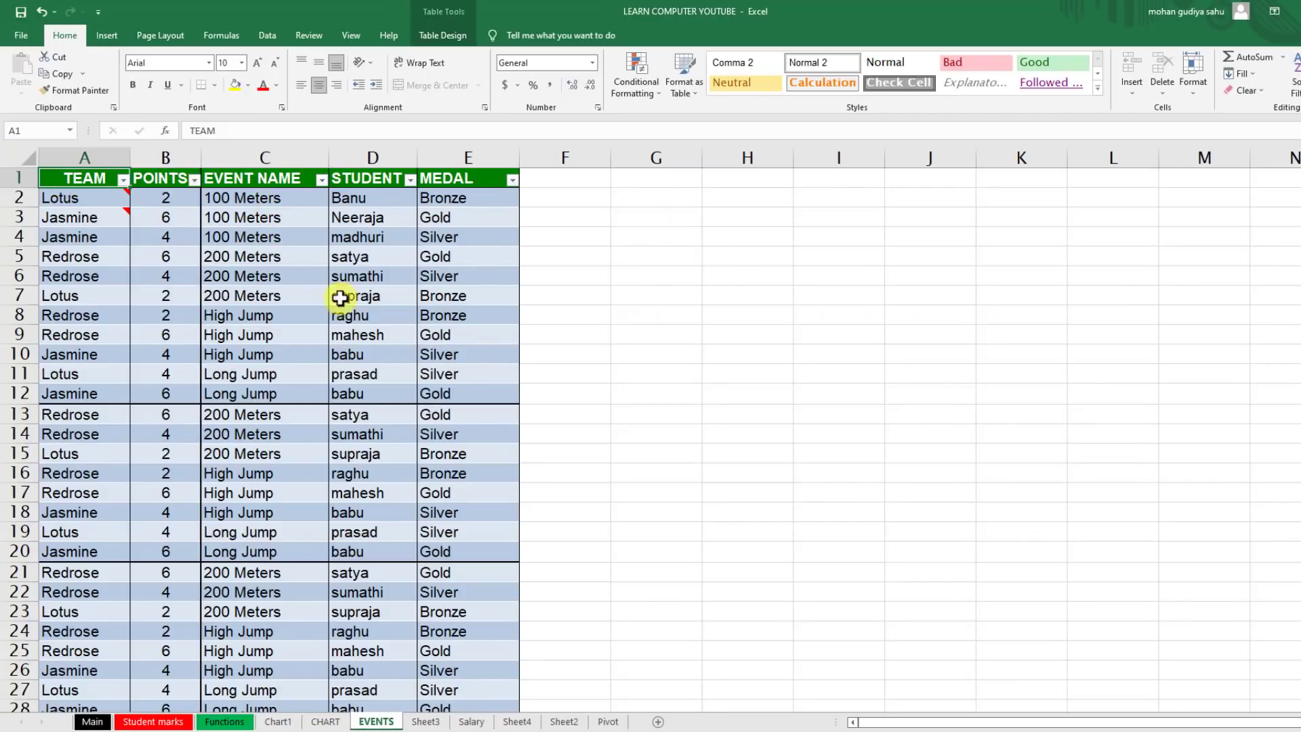
Check the Total Points cell in row 39 below the table and return to the first rows.
scroll(368, 400, down, 7)
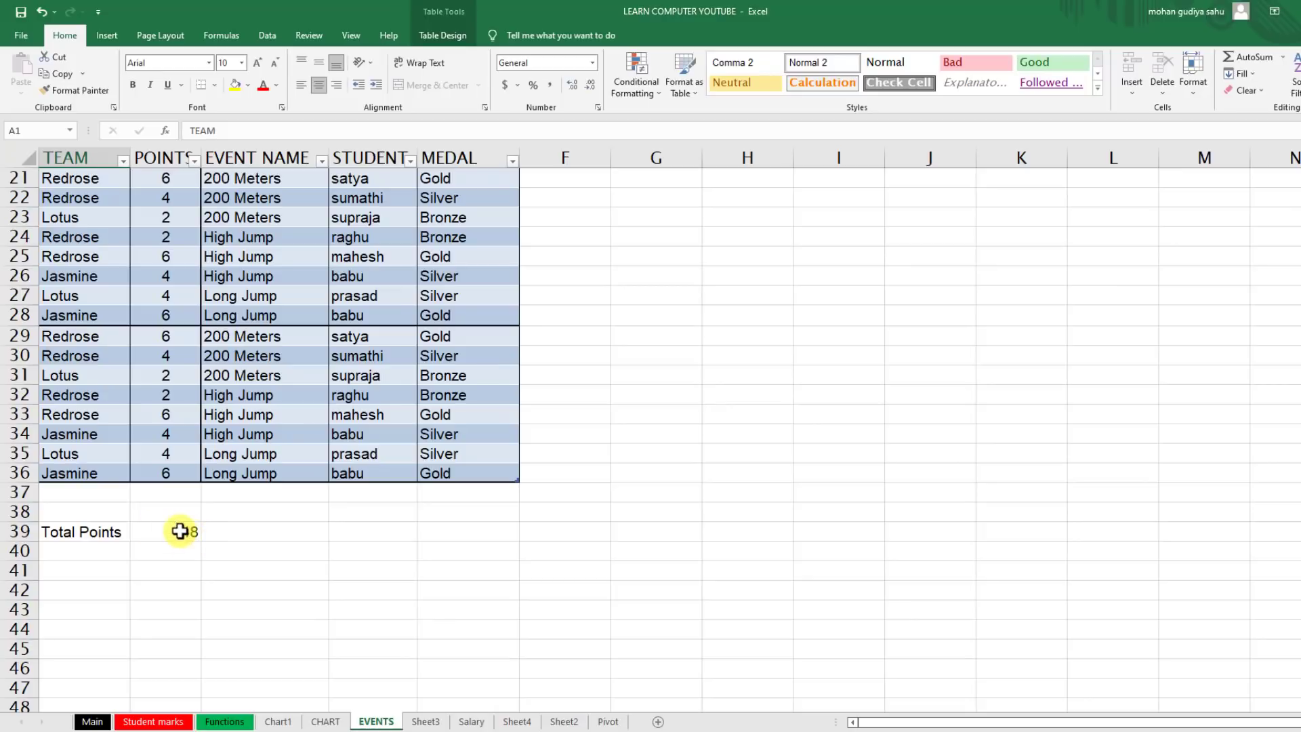
scroll(190, 514, up, 3)
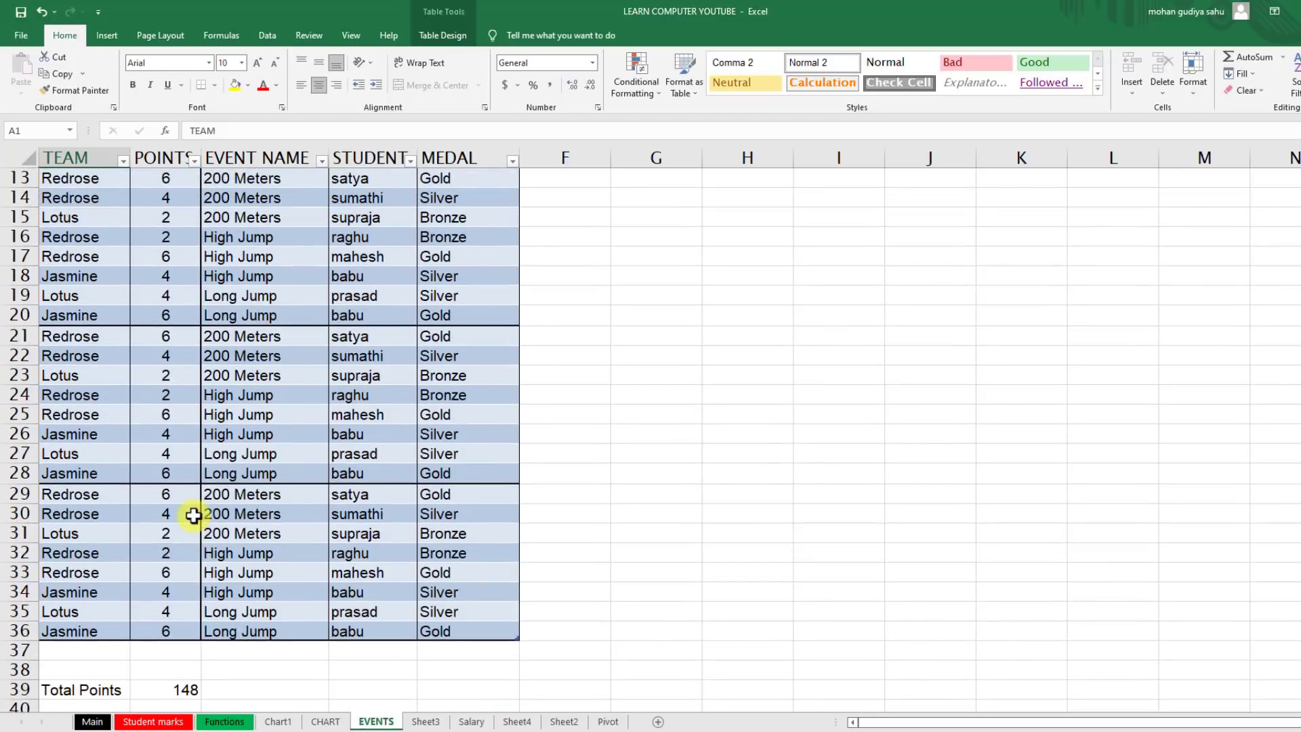
scroll(193, 515, up, 4)
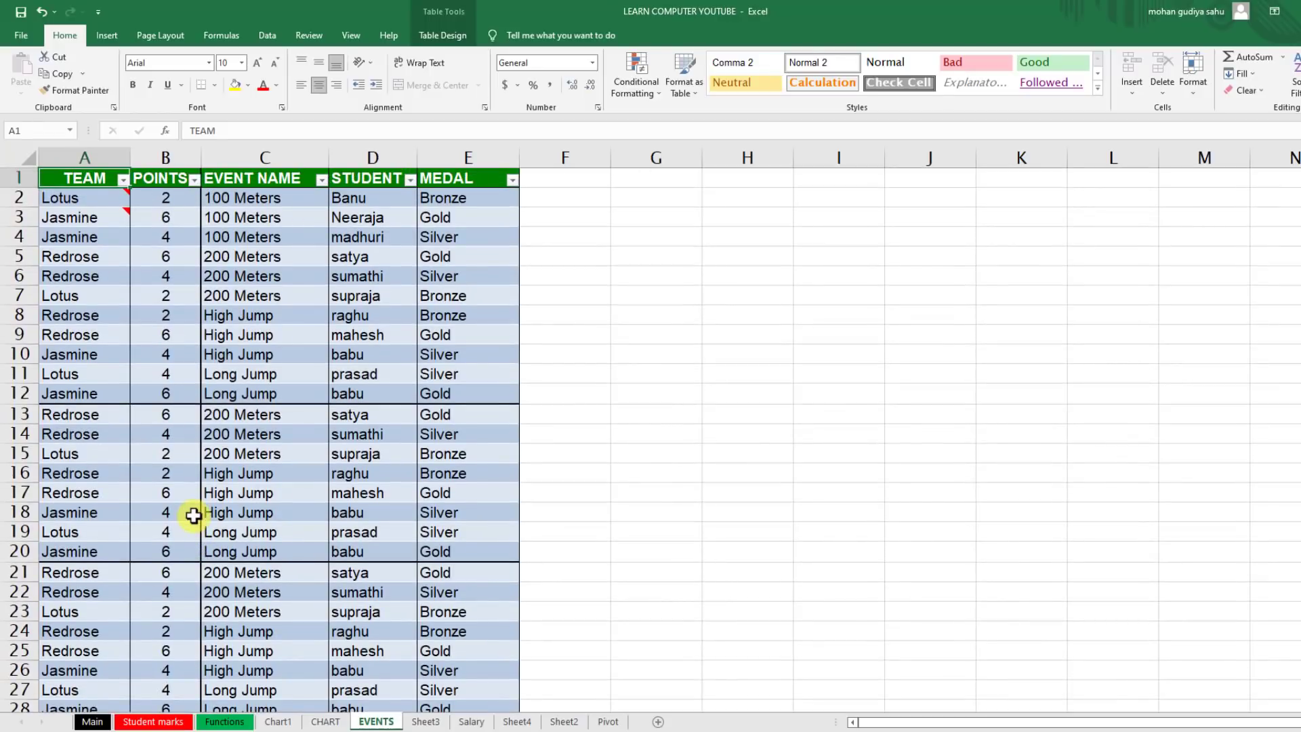
Split the worksheet window and move the dividers to leave a large upper pane and a lower pane about two rows tall.
scroll(193, 515, down, 4)
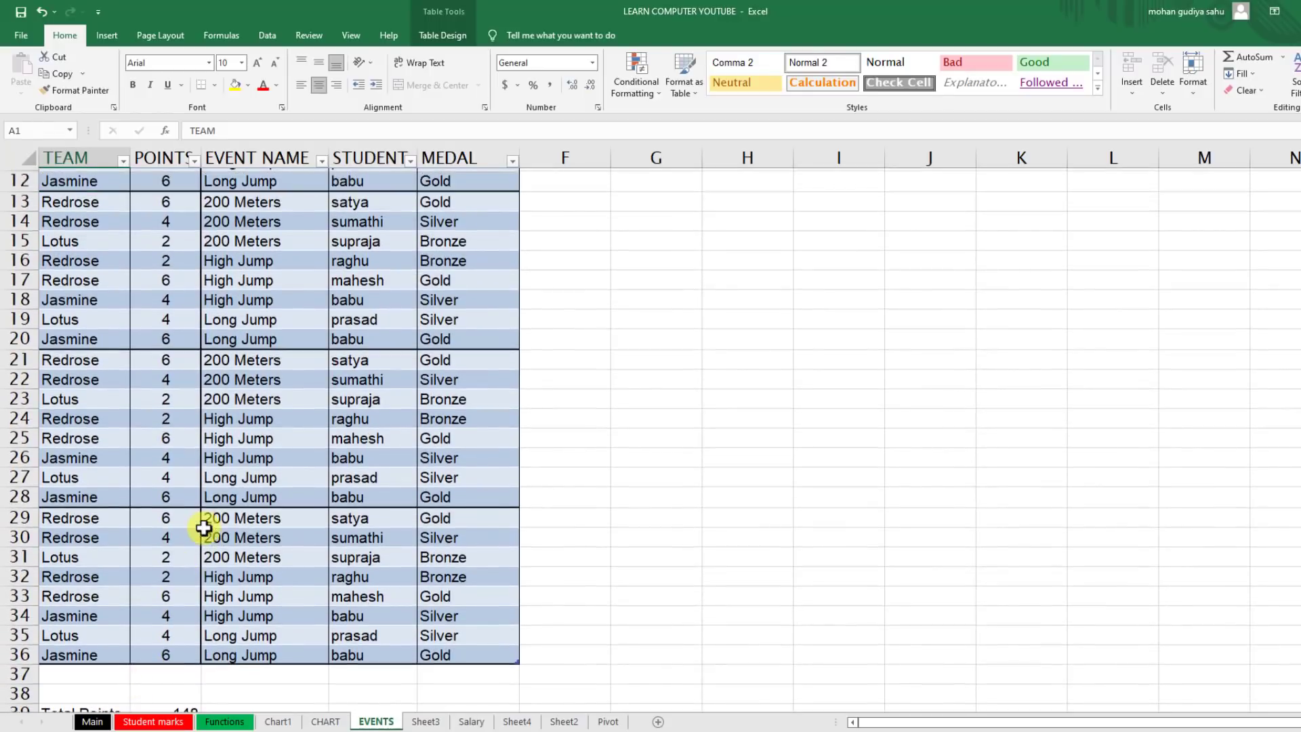
scroll(203, 527, up, 4)
scroll(203, 528, down, 7)
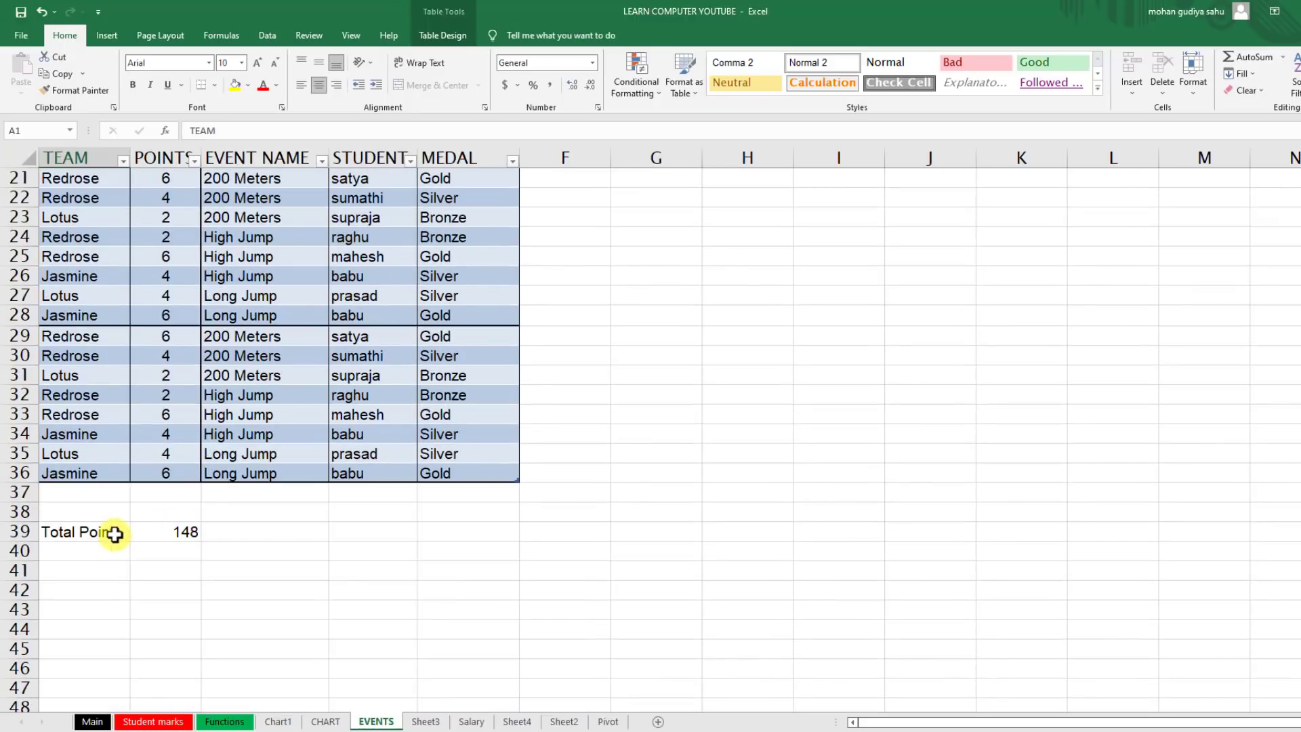
scroll(176, 555, up, 3)
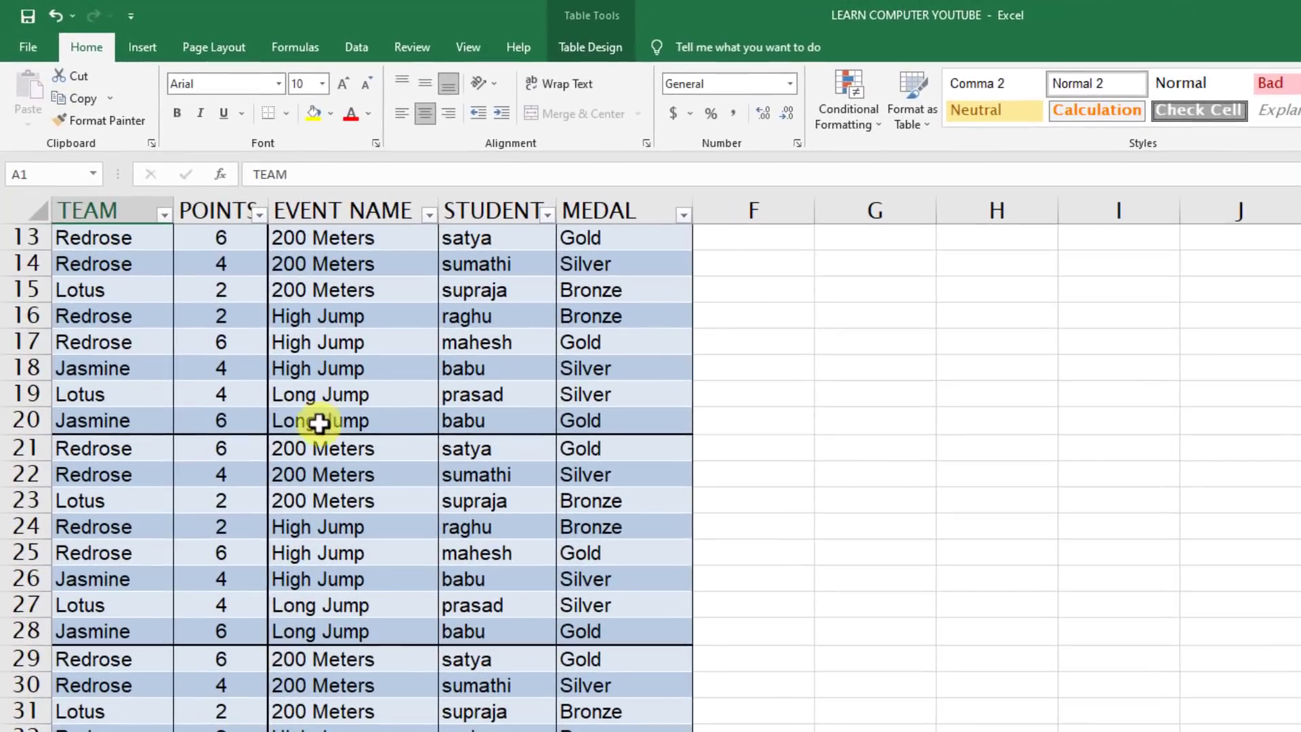
scroll(319, 422, up, 2)
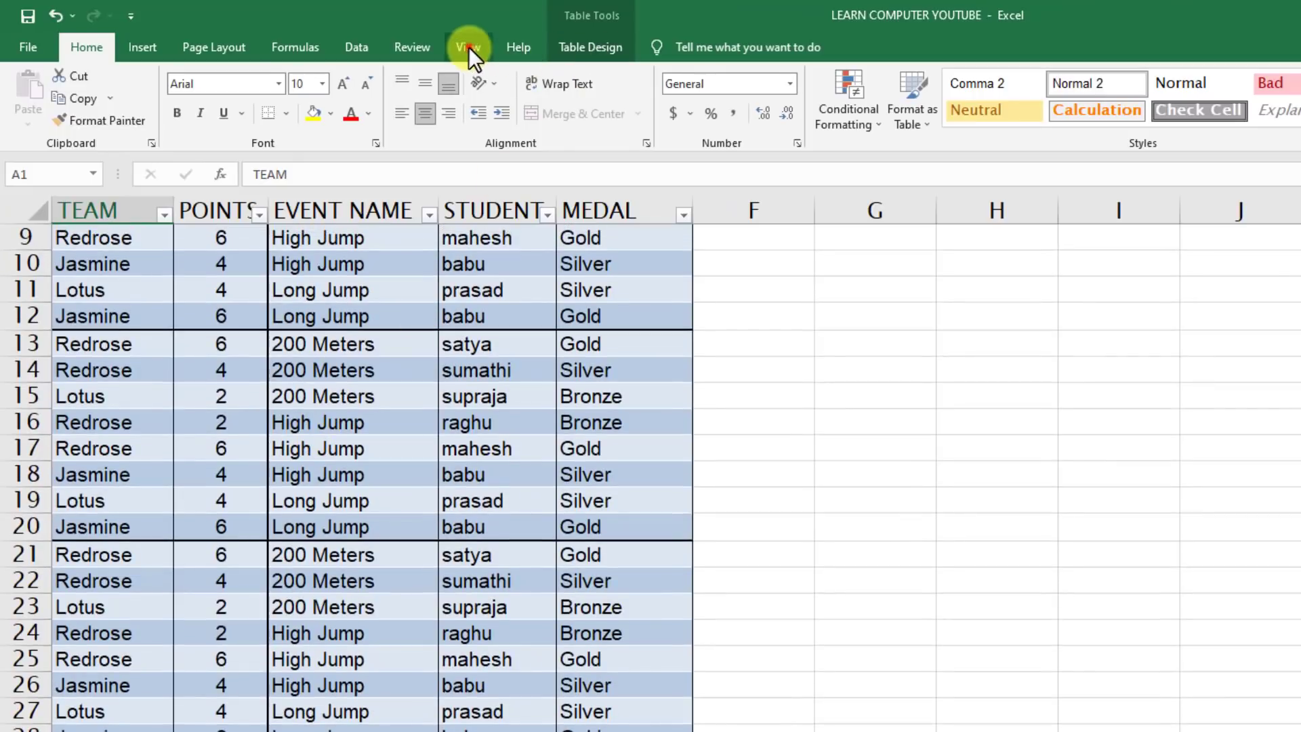
click(469, 47)
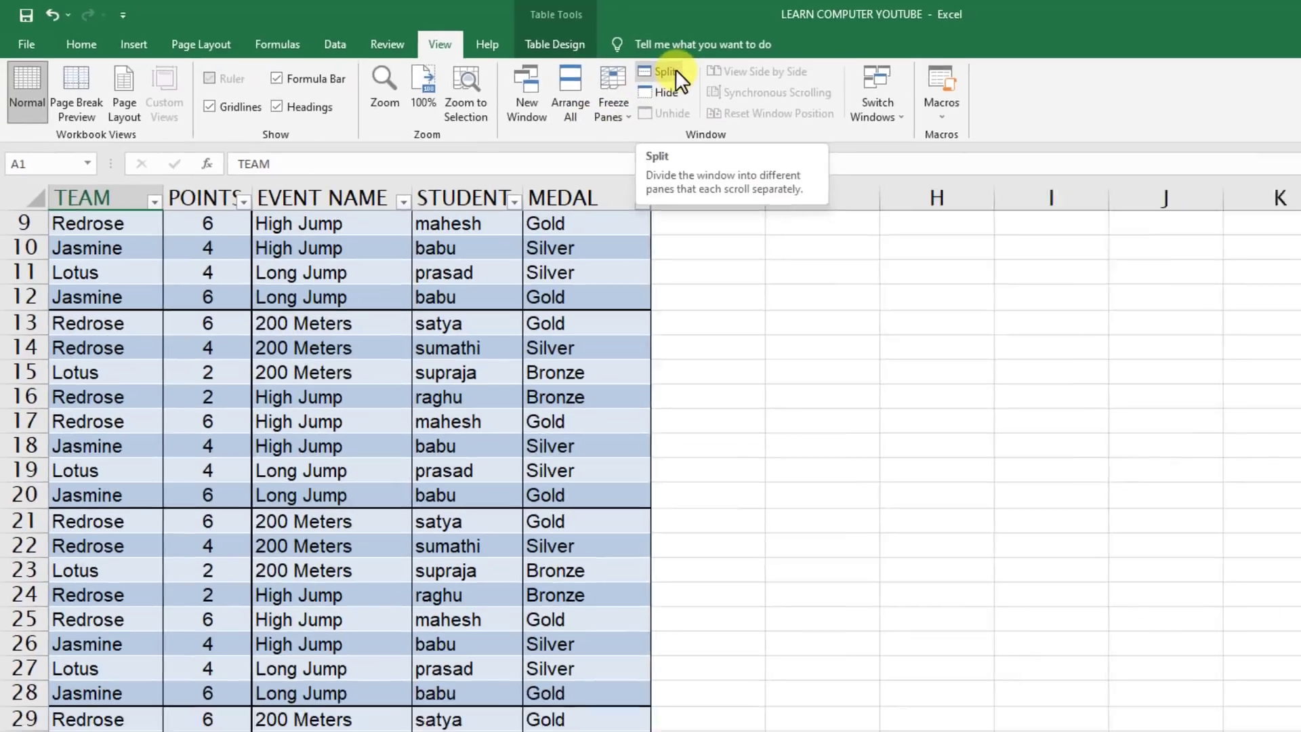
click(705, 76)
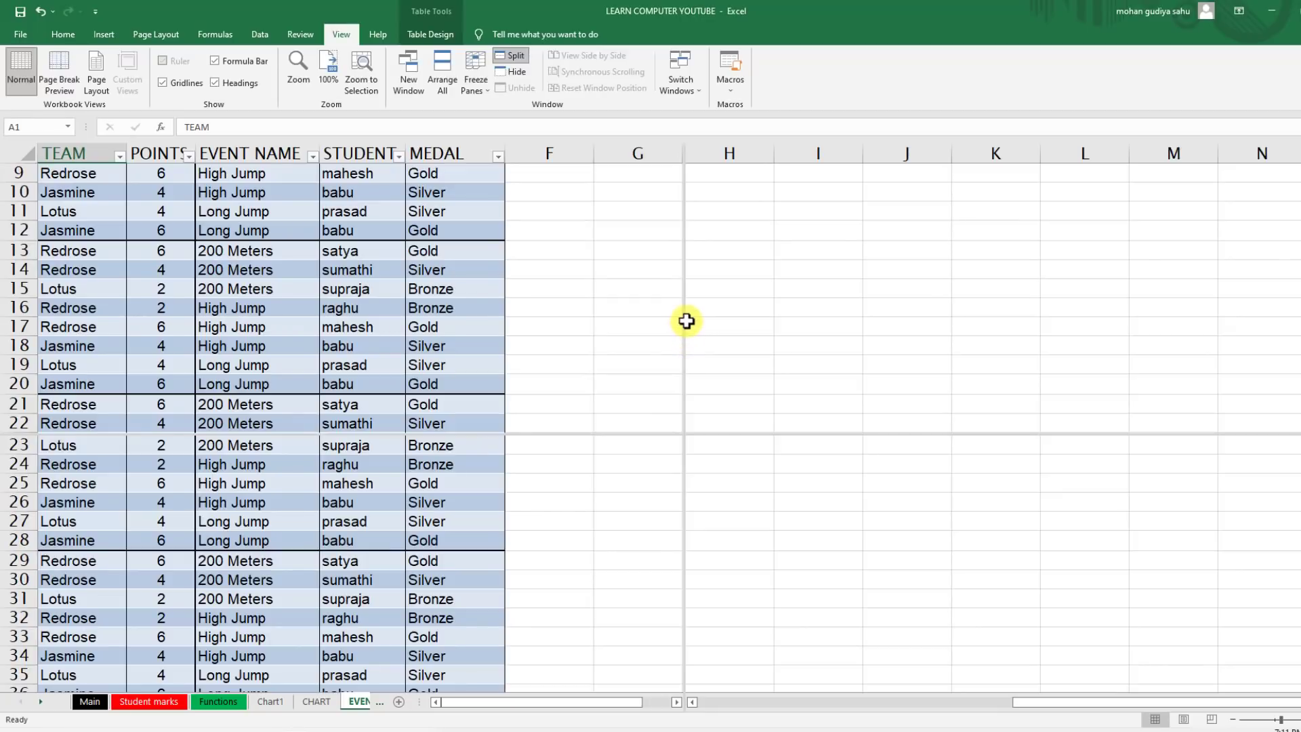
drag(683, 385, 1217, 377)
drag(535, 435, 545, 649)
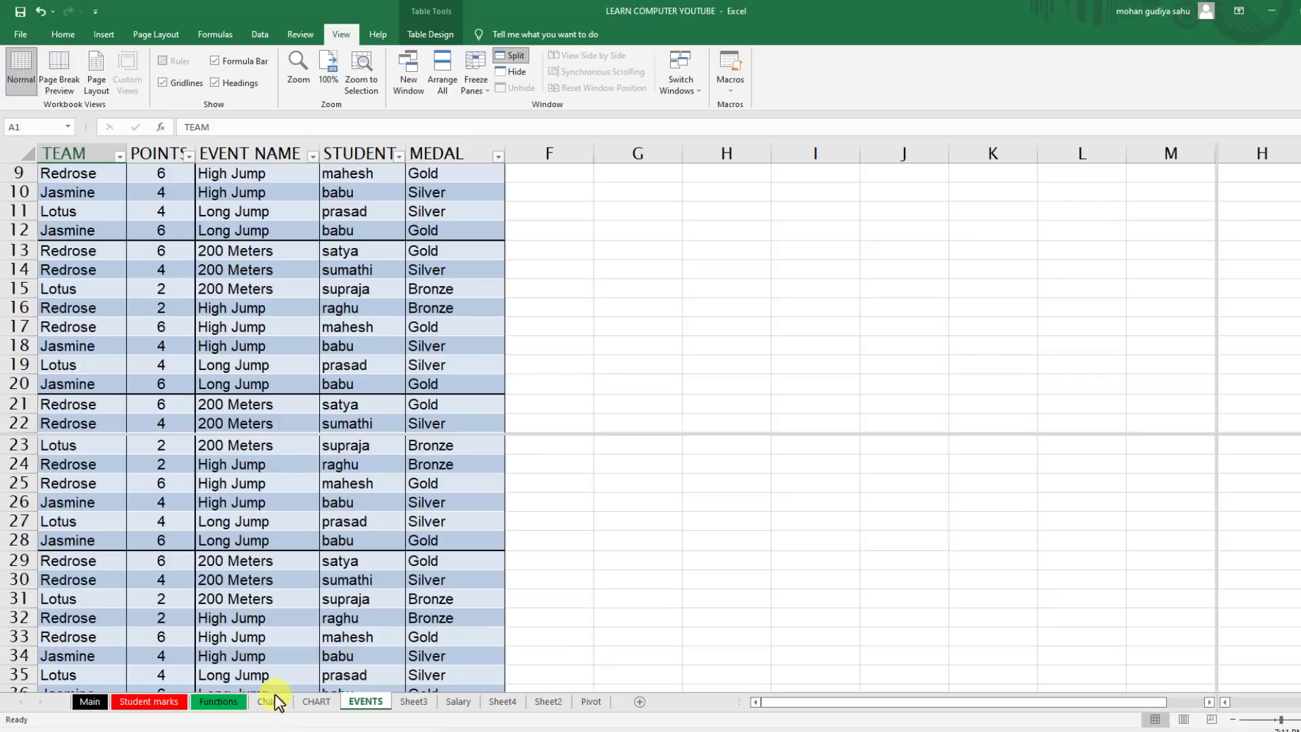
Move the upper pane down to the Total Points row and bring row 39 into the lower pane.
scroll(349, 660, down, 3)
scroll(347, 663, down, 1)
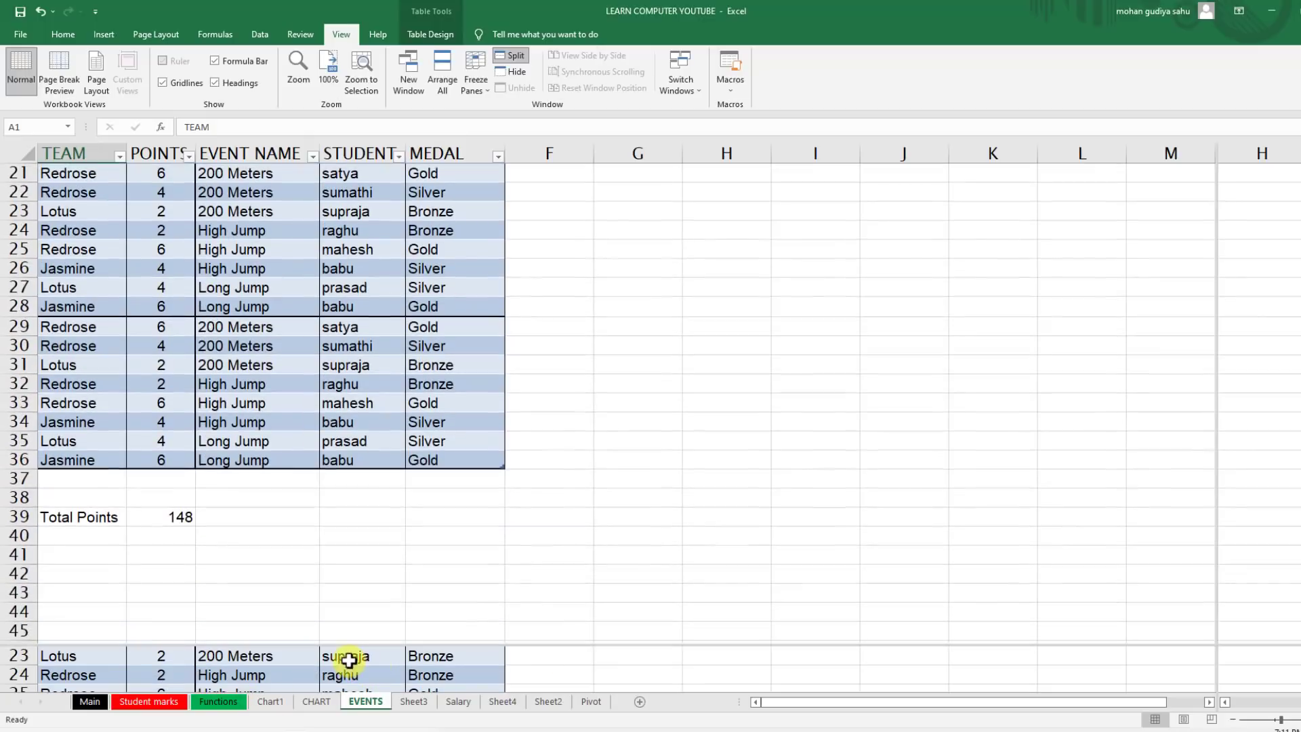
click(530, 664)
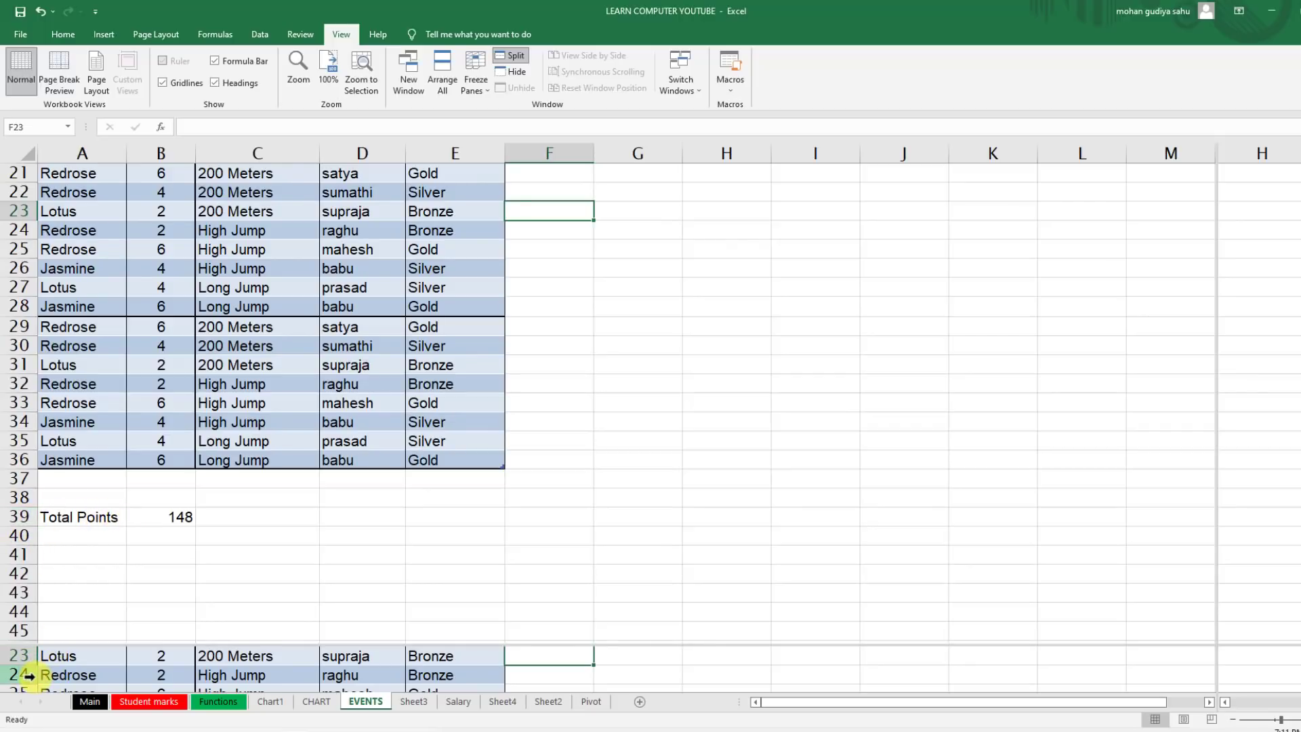
scroll(28, 675, down, 4)
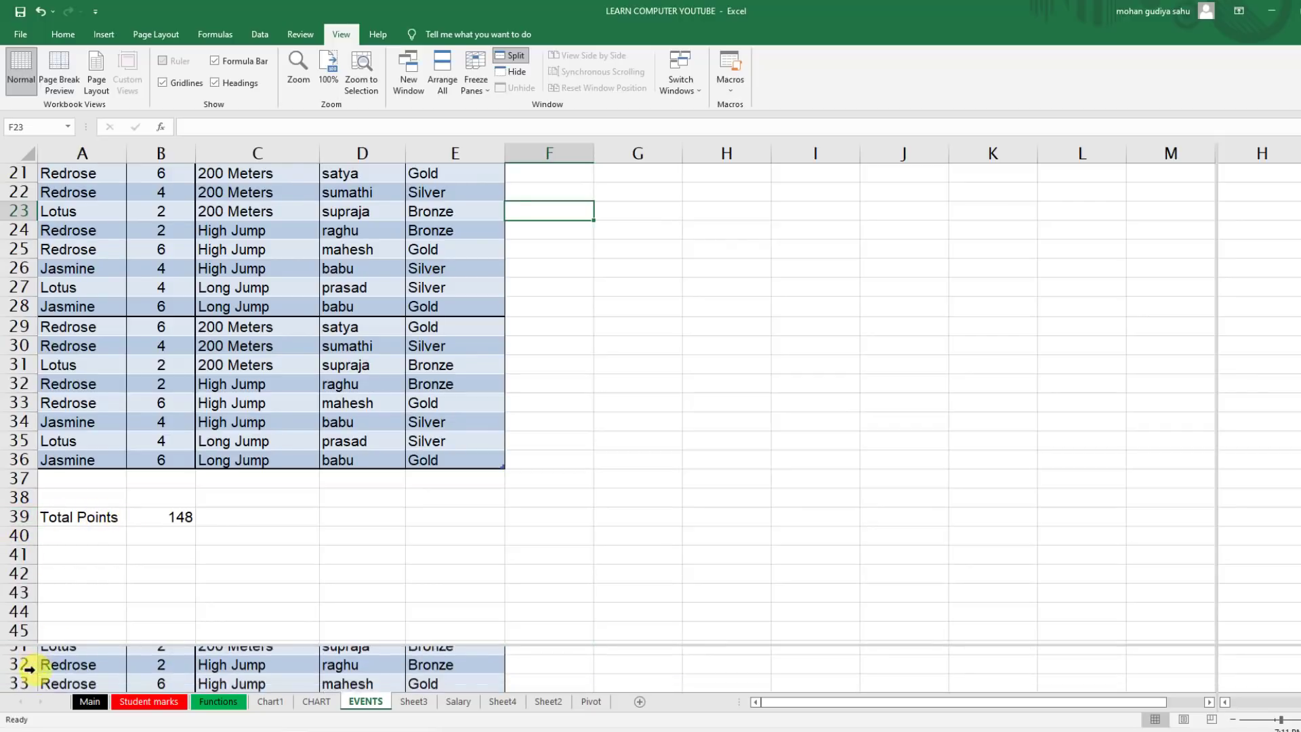
scroll(28, 671, down, 1)
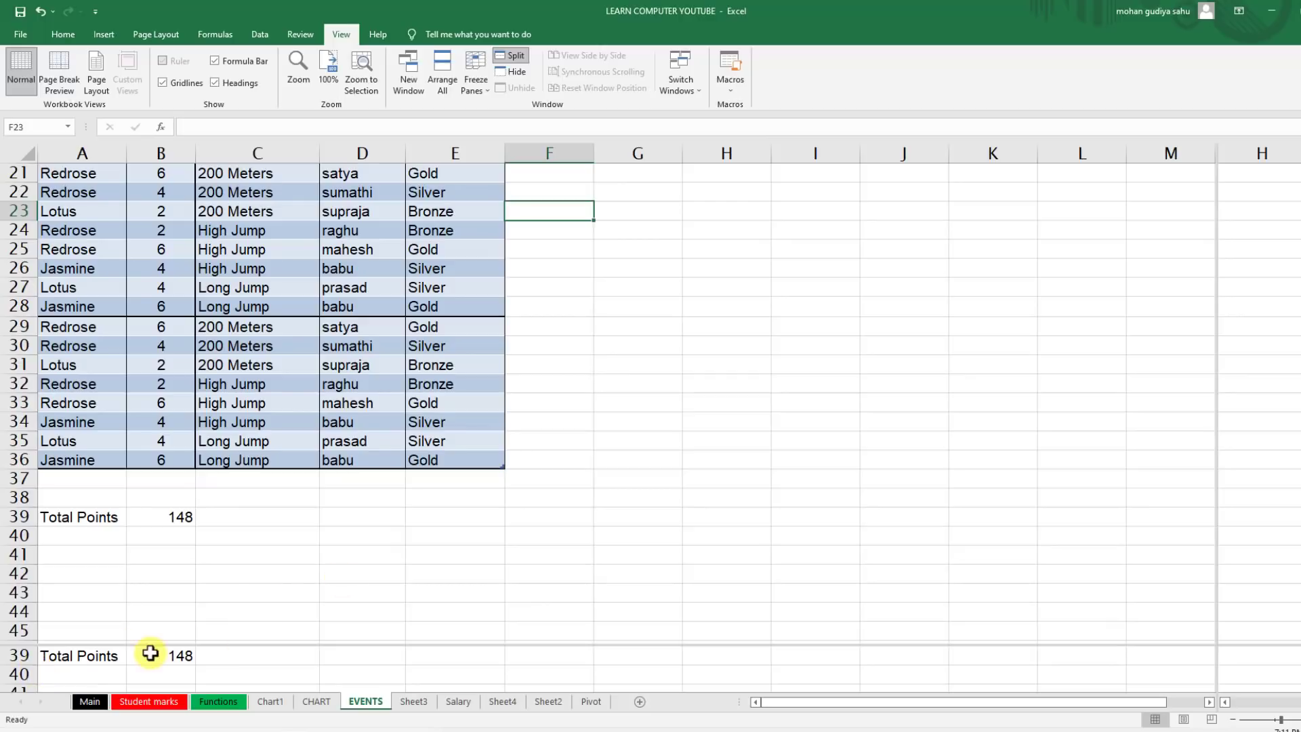
Compare the table rows in the upper pane with Total Points in the lower pane, return to row 1 and select A39:D39.
click(226, 540)
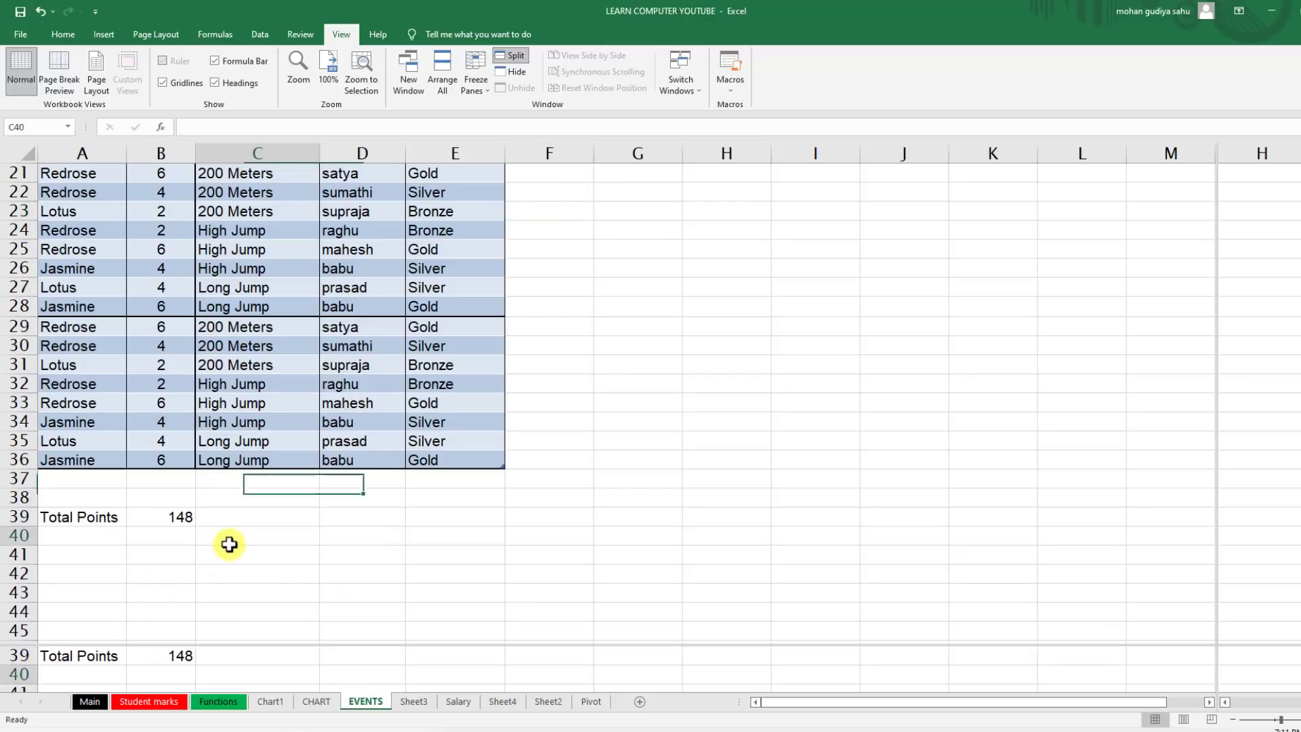
scroll(241, 506, up, 1)
scroll(241, 506, up, 6)
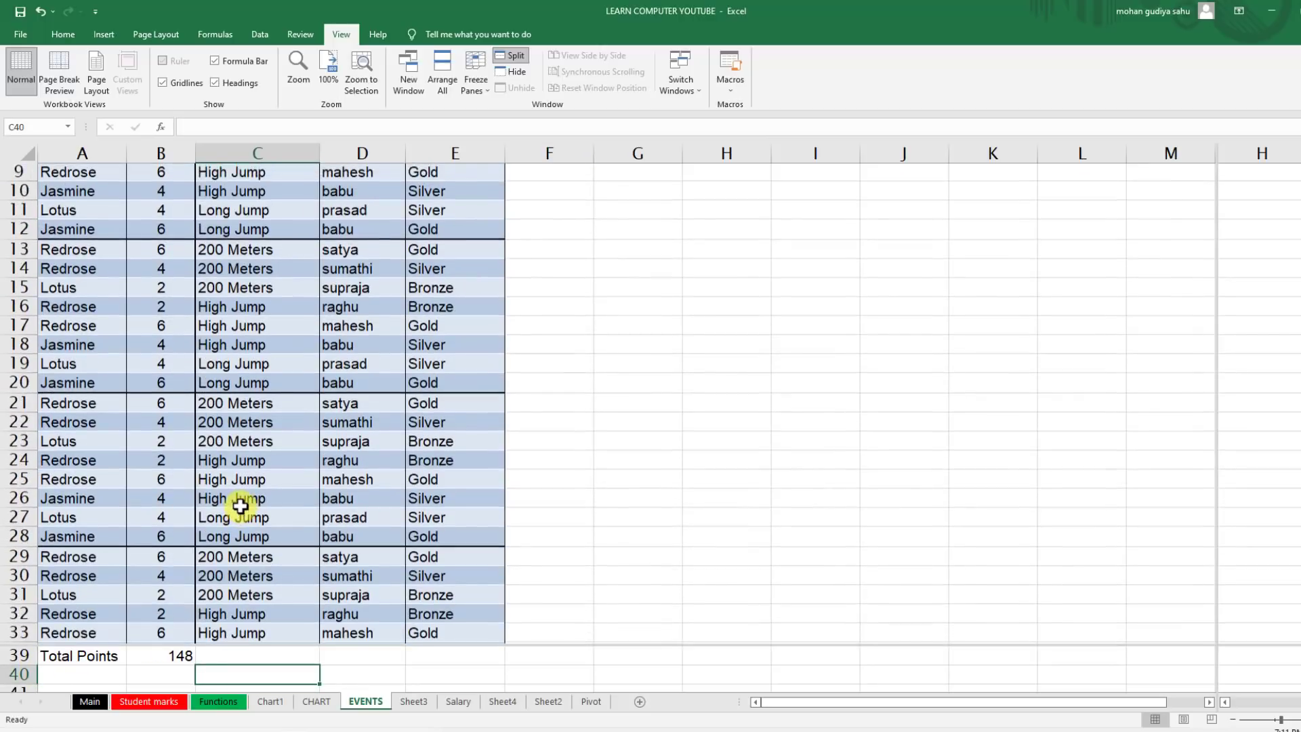
scroll(240, 506, down, 3)
scroll(241, 507, up, 3)
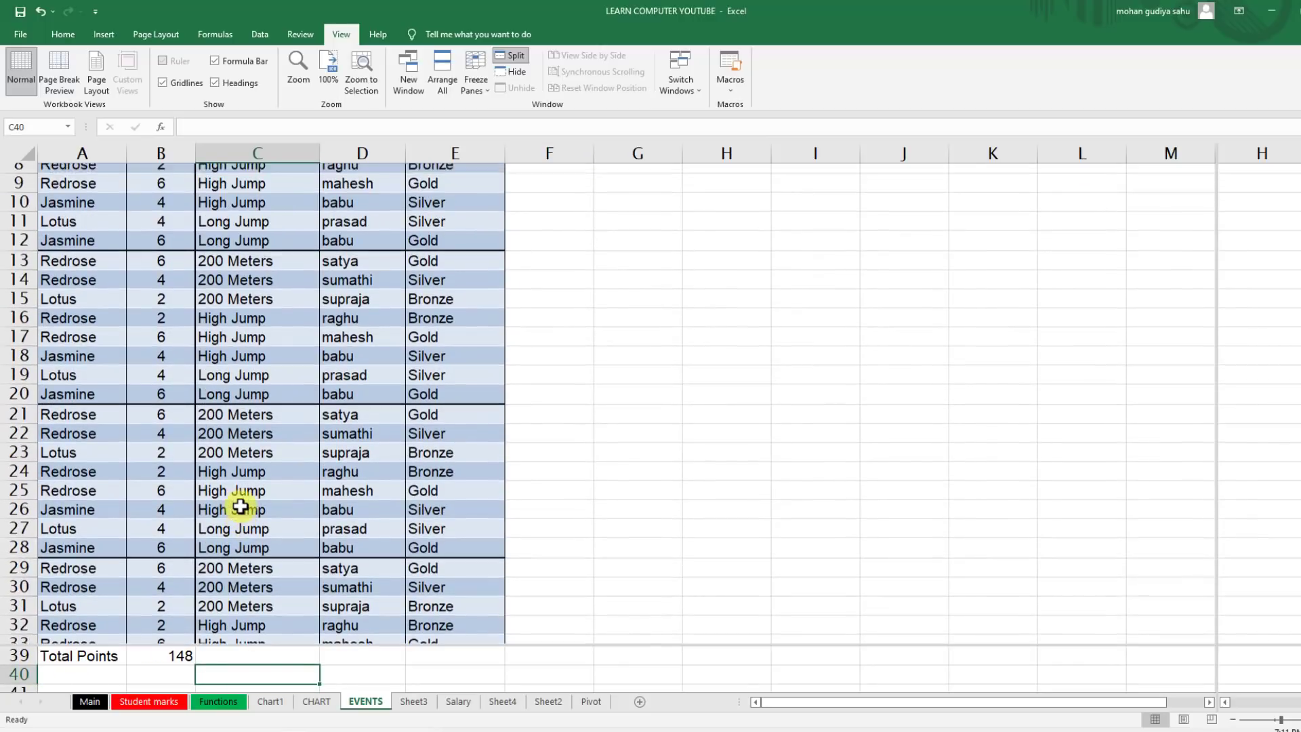
scroll(240, 506, down, 5)
scroll(241, 507, up, 5)
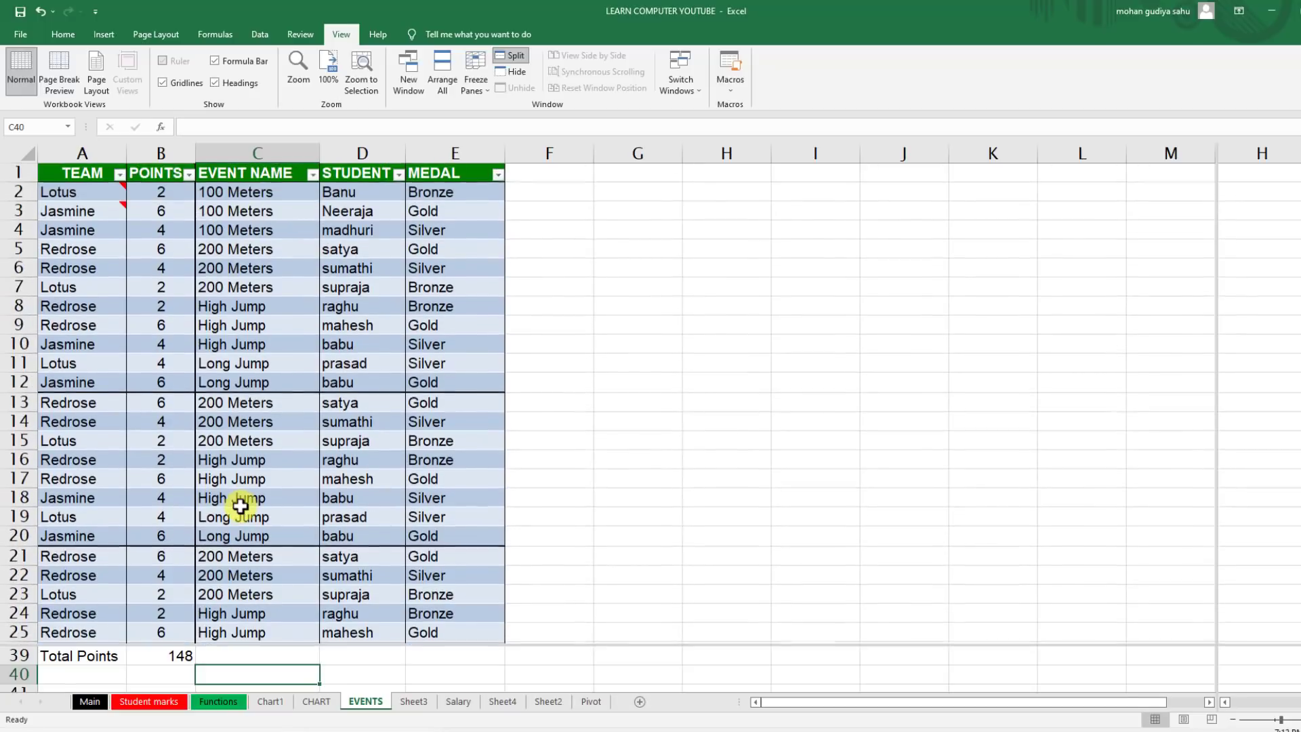
drag(59, 657, 386, 659)
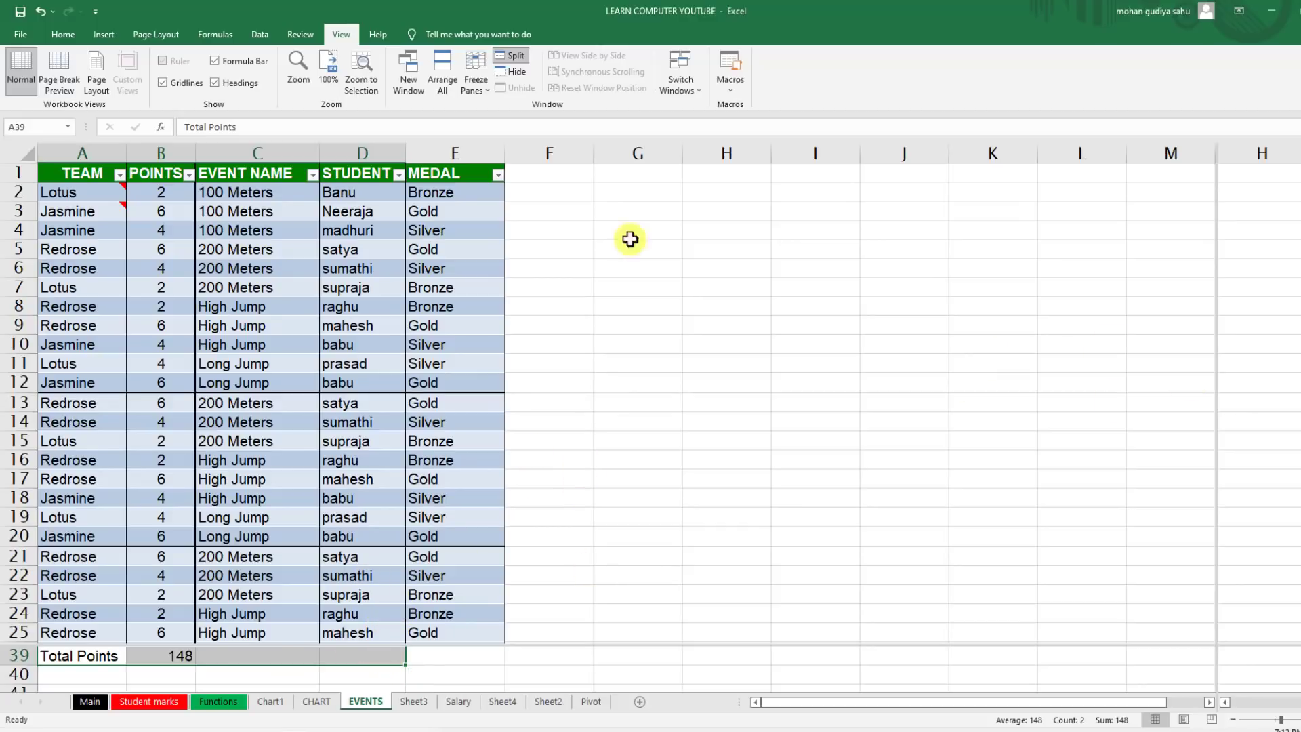
Remove the window split, select cell G11, and check that the sheet moves as one pane.
click(515, 63)
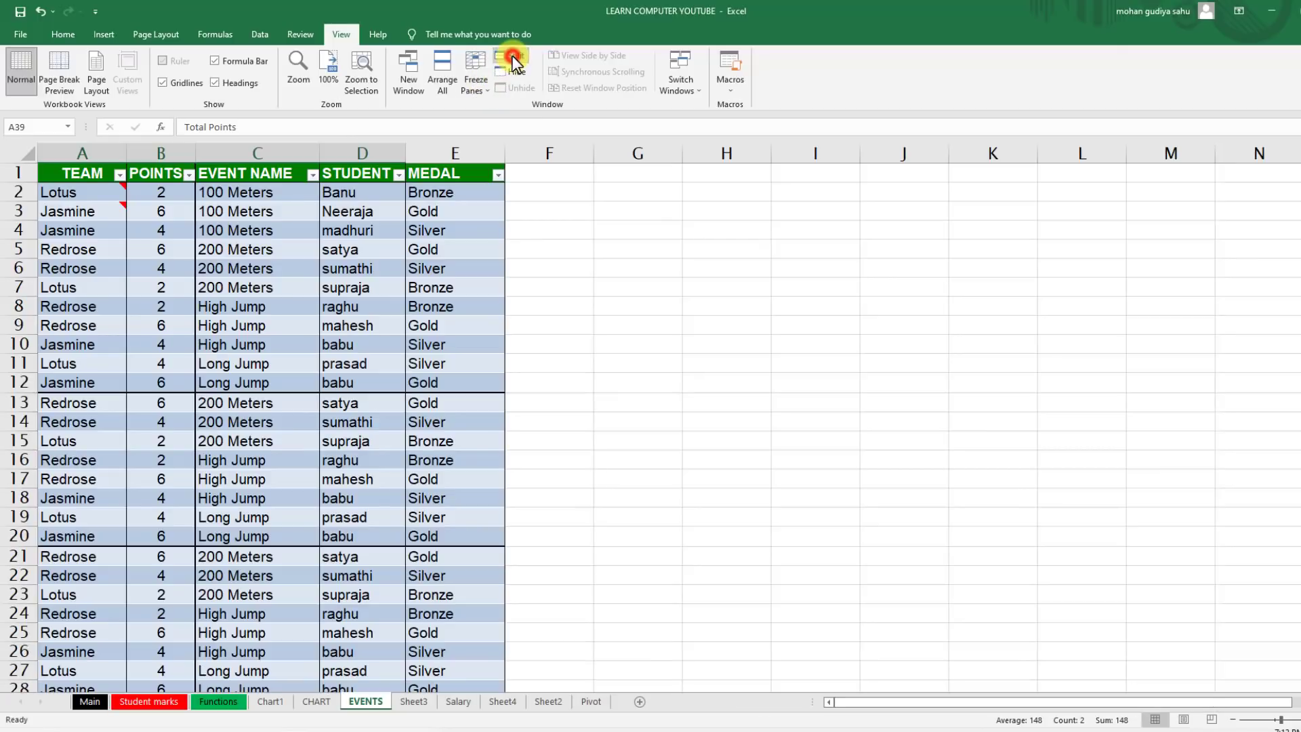
click(627, 369)
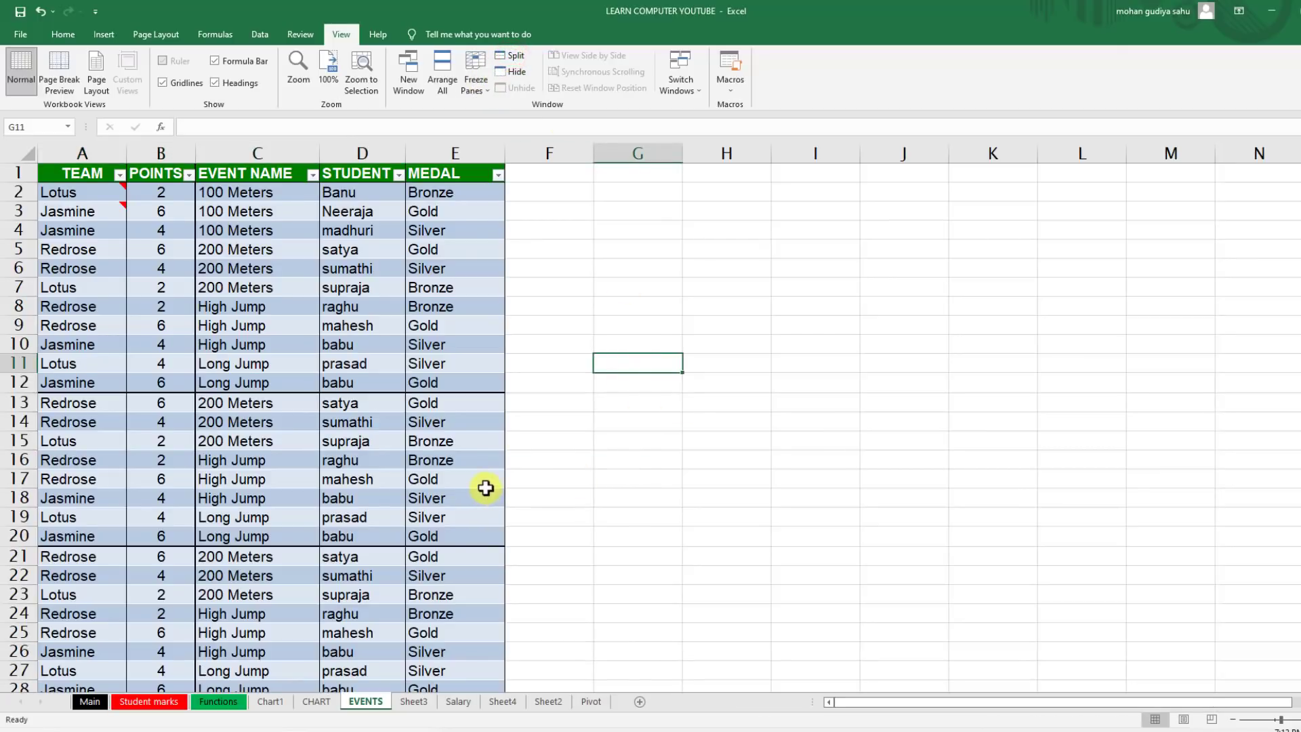
scroll(487, 491, down, 11)
scroll(493, 485, up, 9)
scroll(500, 479, up, 2)
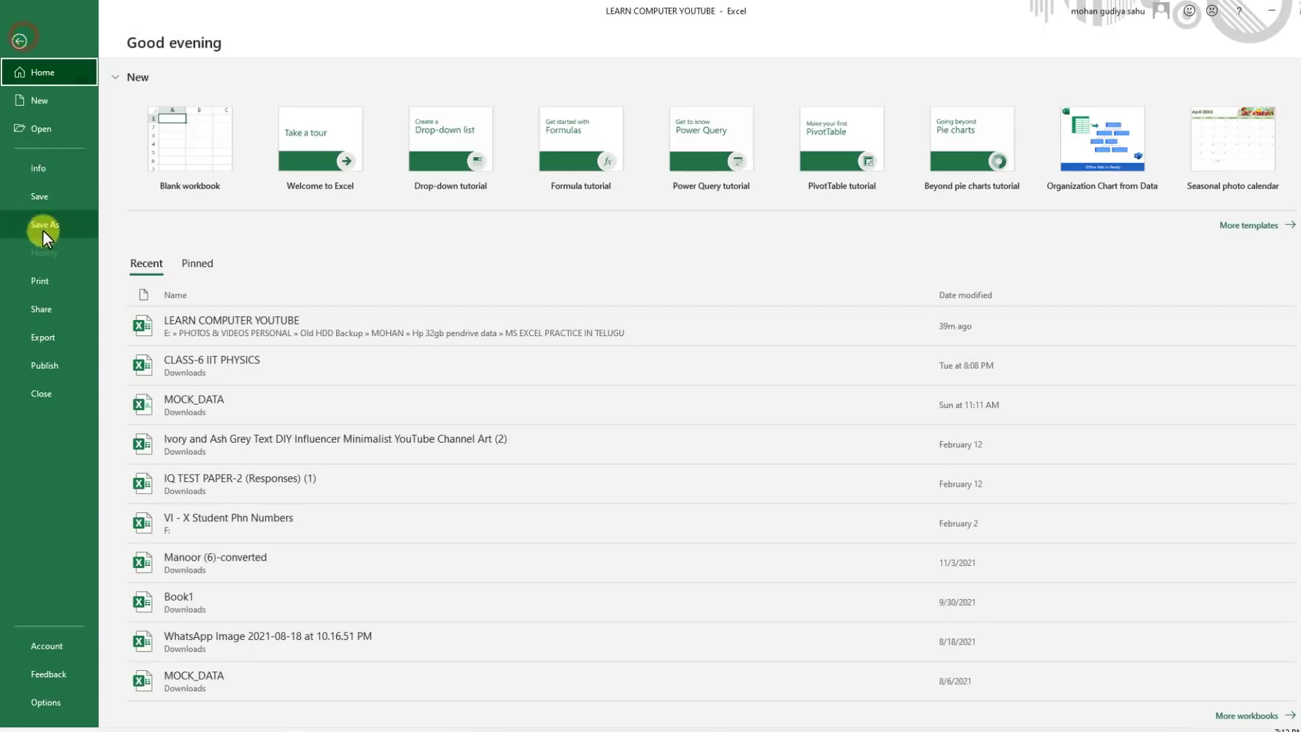
Preview the printed pages of the active sheet, return to the worksheet and select cell F5.
click(41, 281)
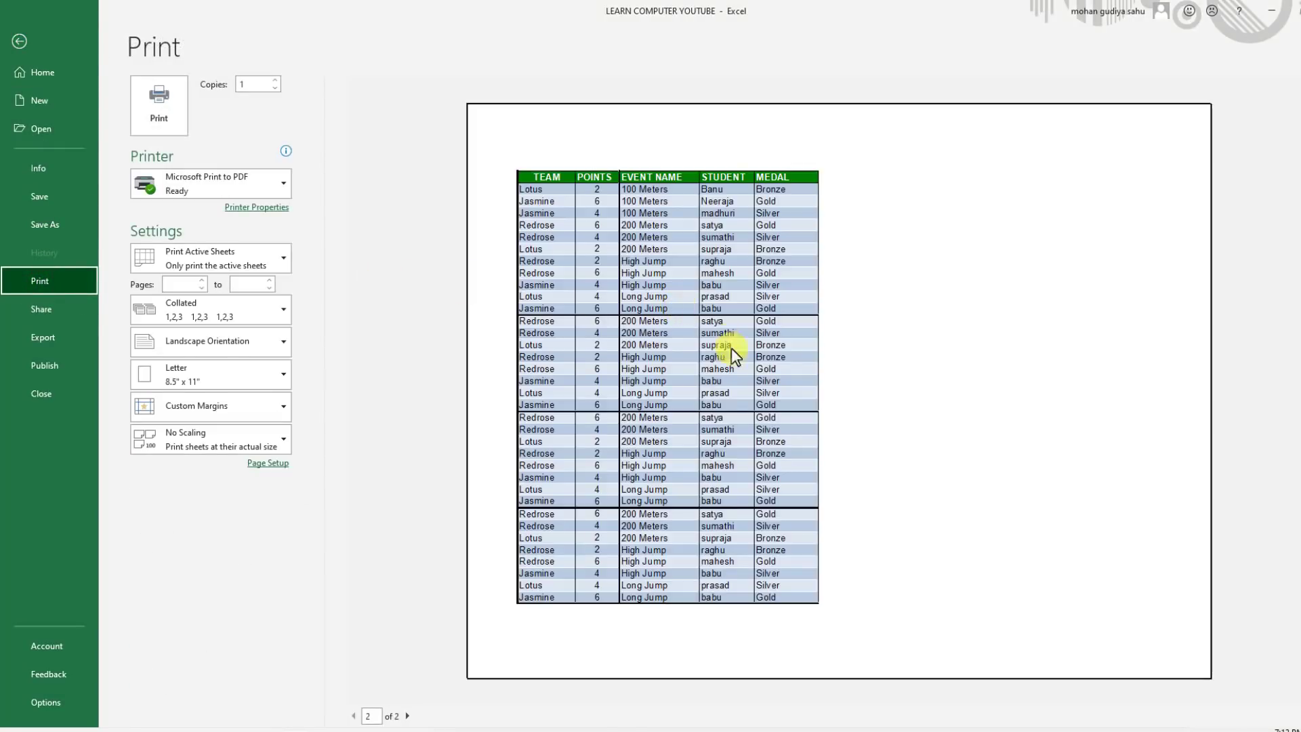
scroll(710, 371, down, 1)
scroll(688, 351, up, 1)
click(21, 43)
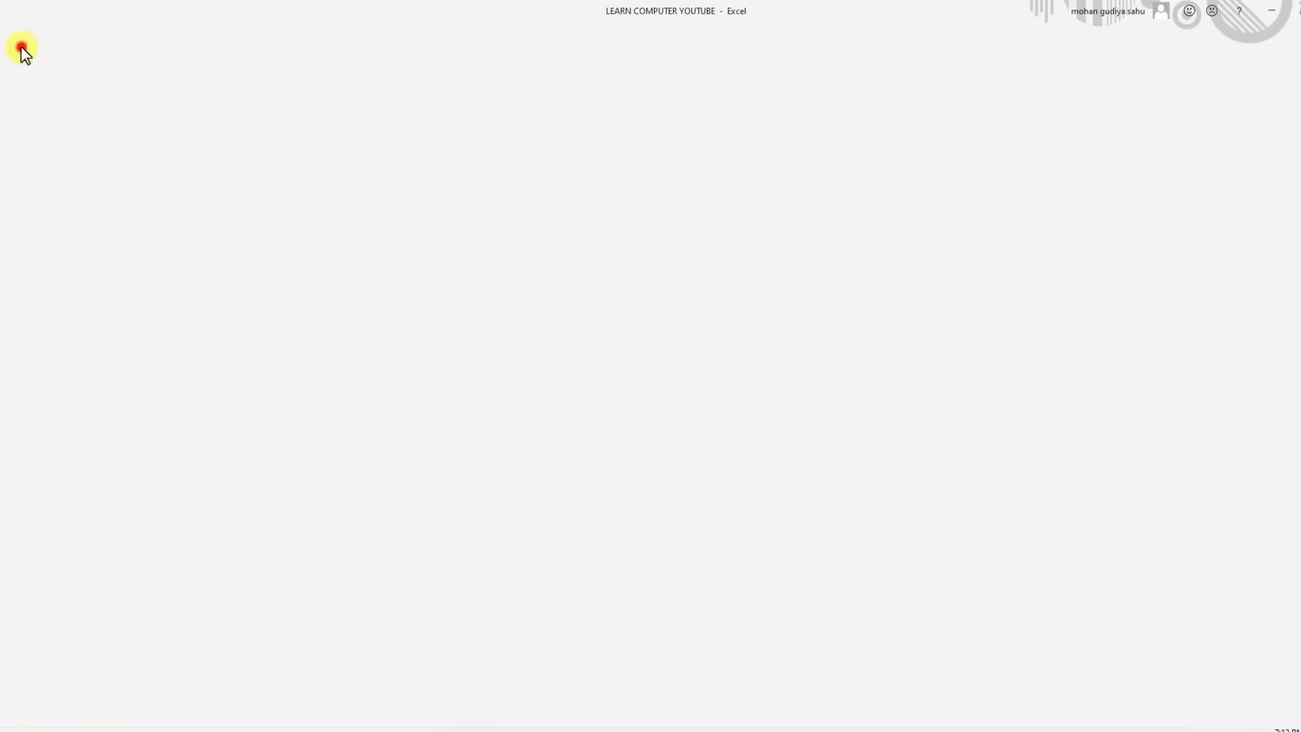
click(552, 254)
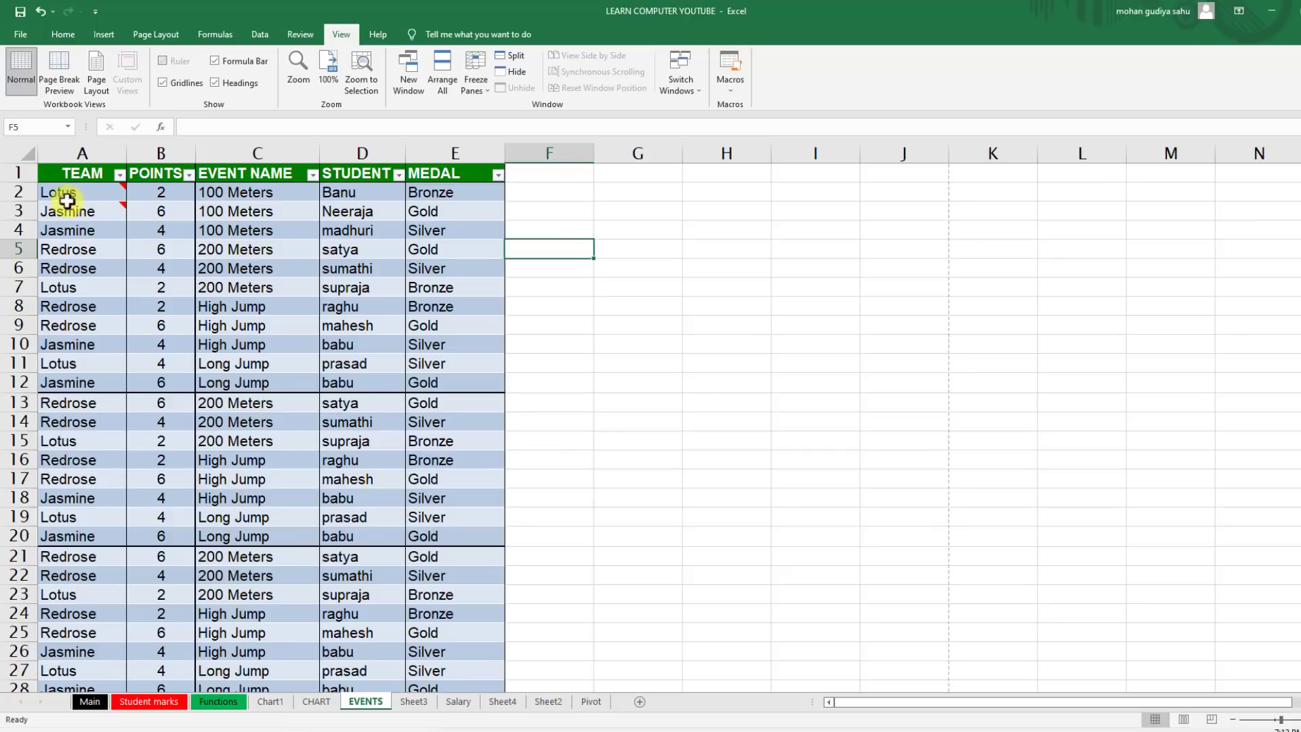
Select the range A1:E12 and set the print settings to Print Selection.
drag(55, 173, 455, 383)
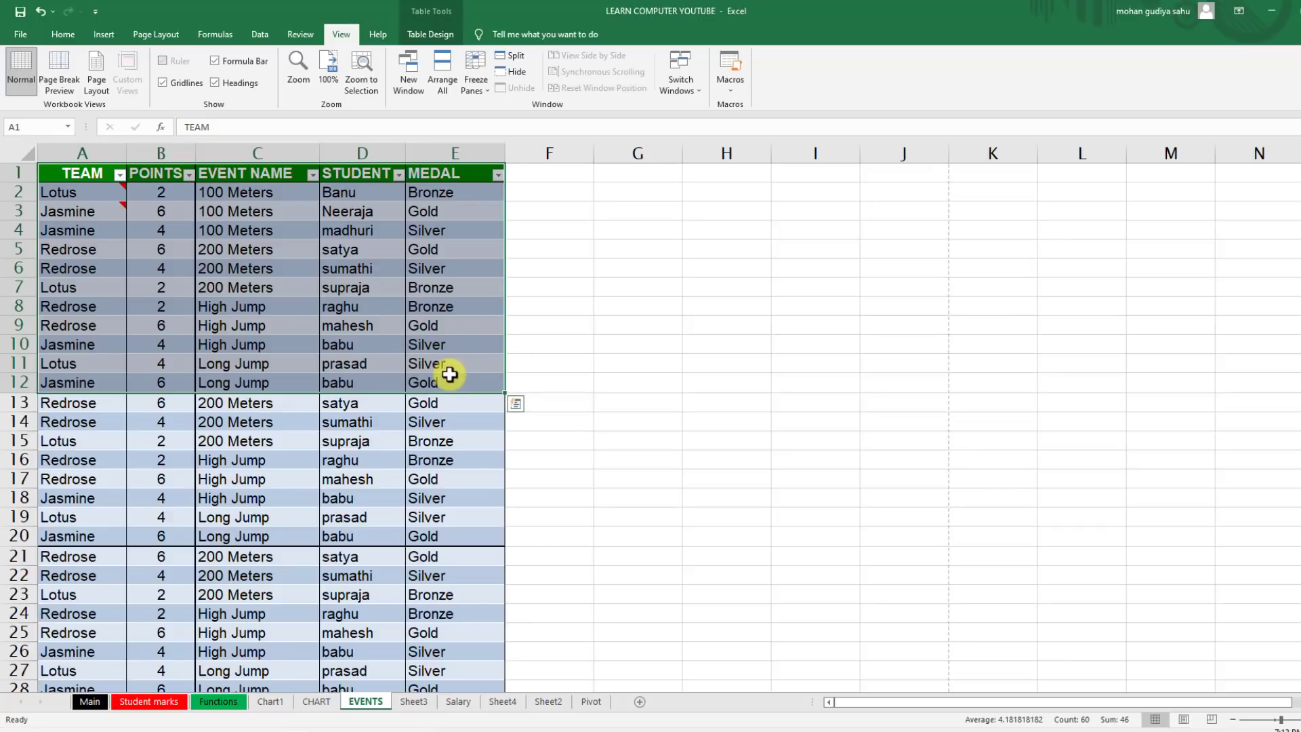
key(ctrl+p)
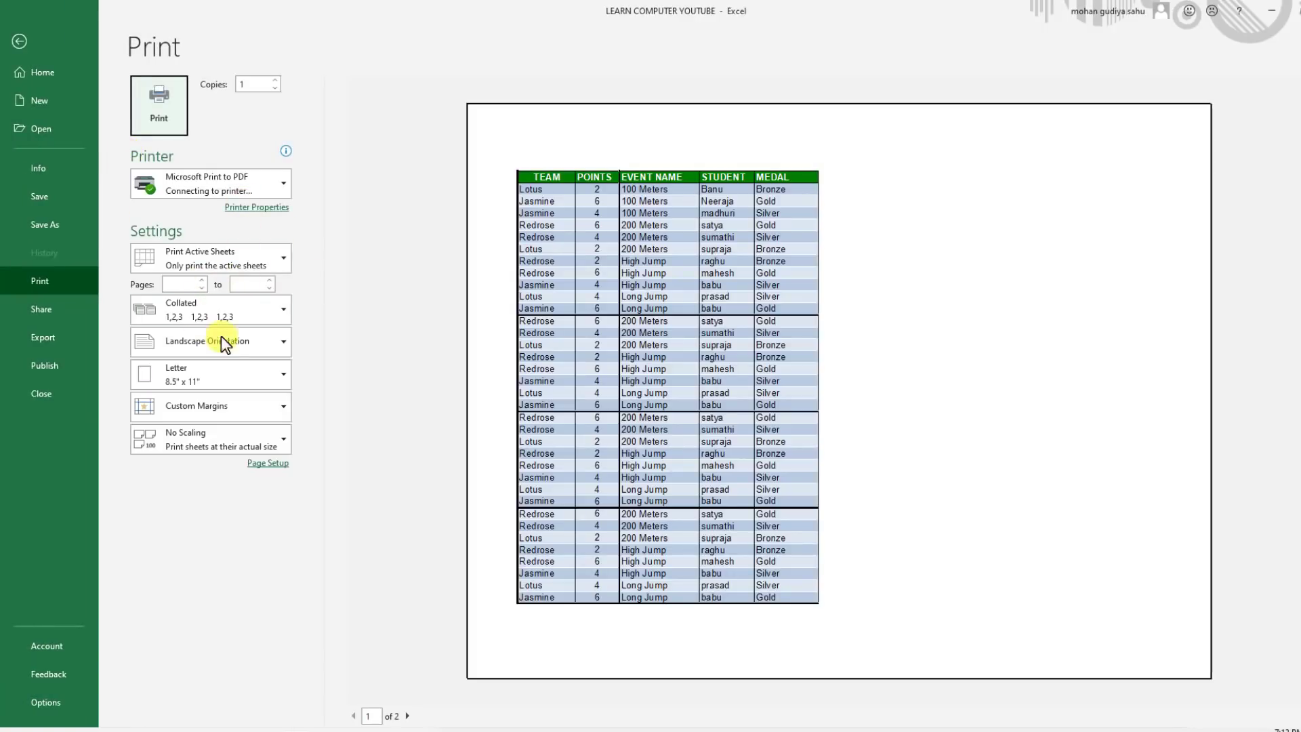
click(222, 267)
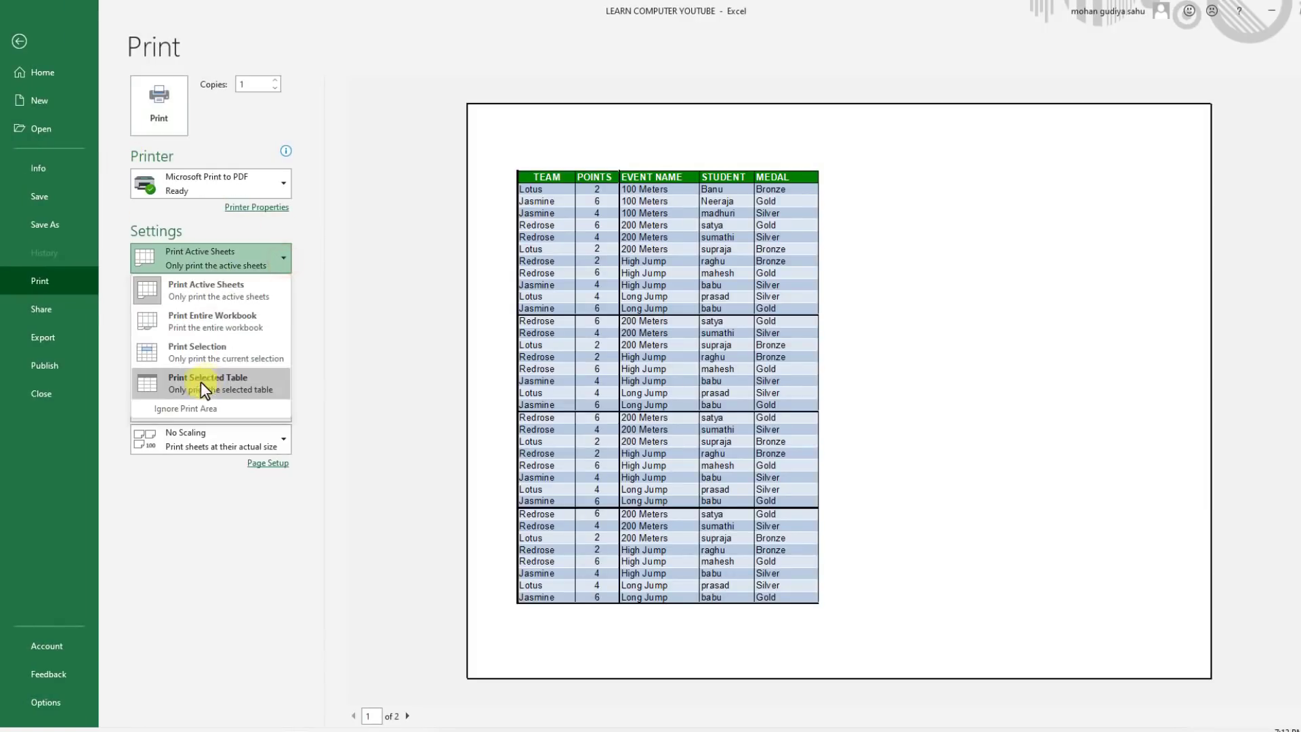
click(286, 258)
click(278, 259)
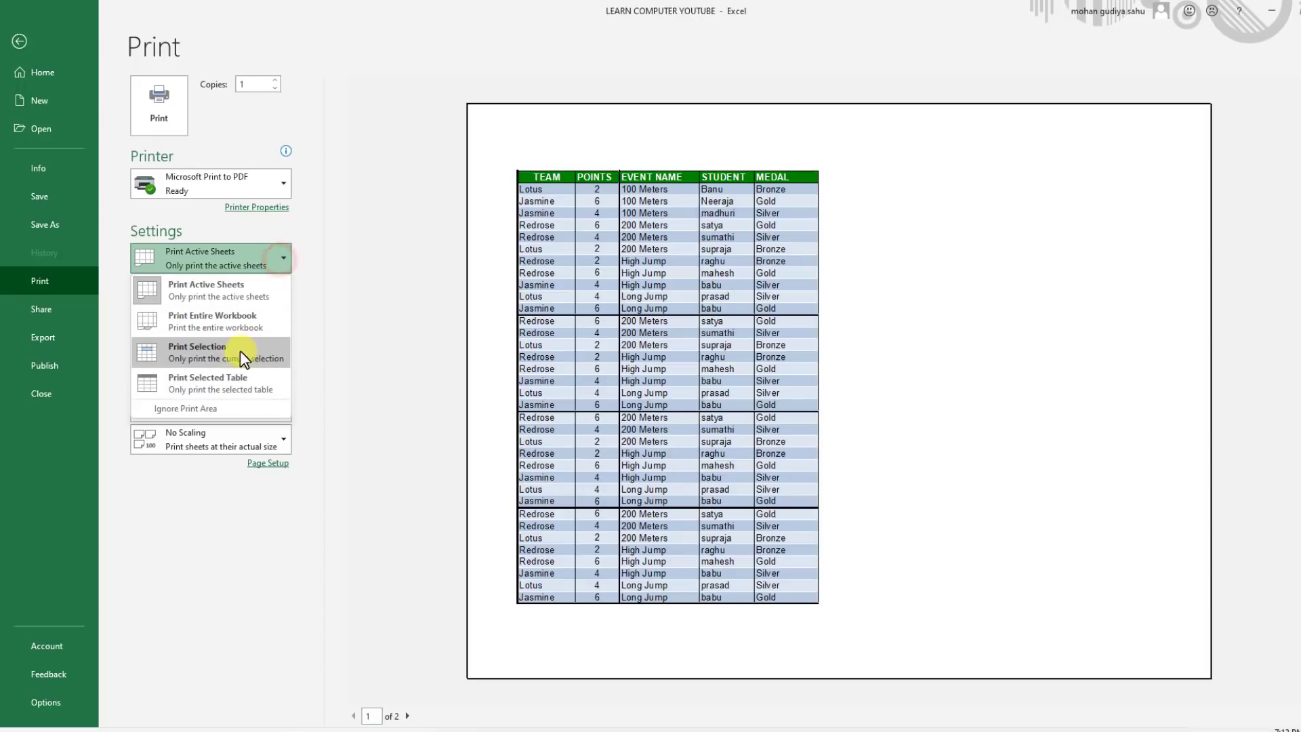
click(192, 360)
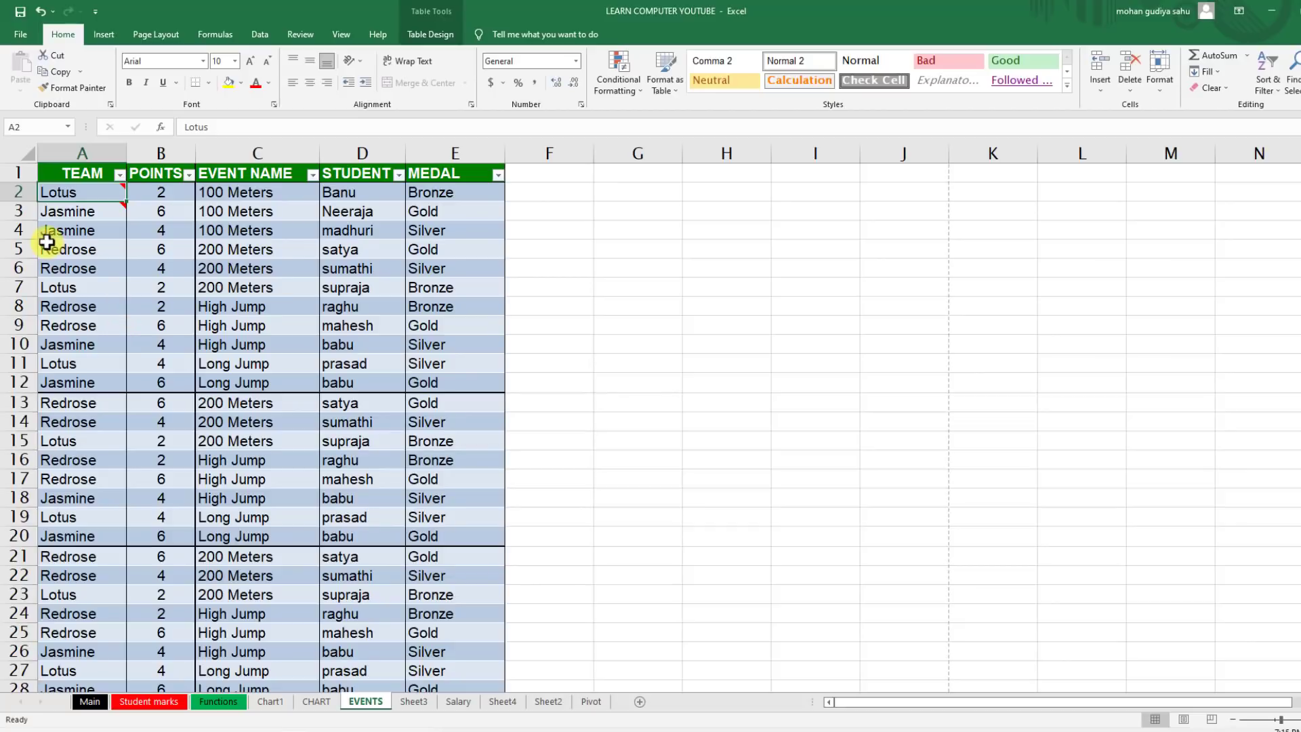
Select the team names in cells A2:A12.
drag(58, 192, 83, 381)
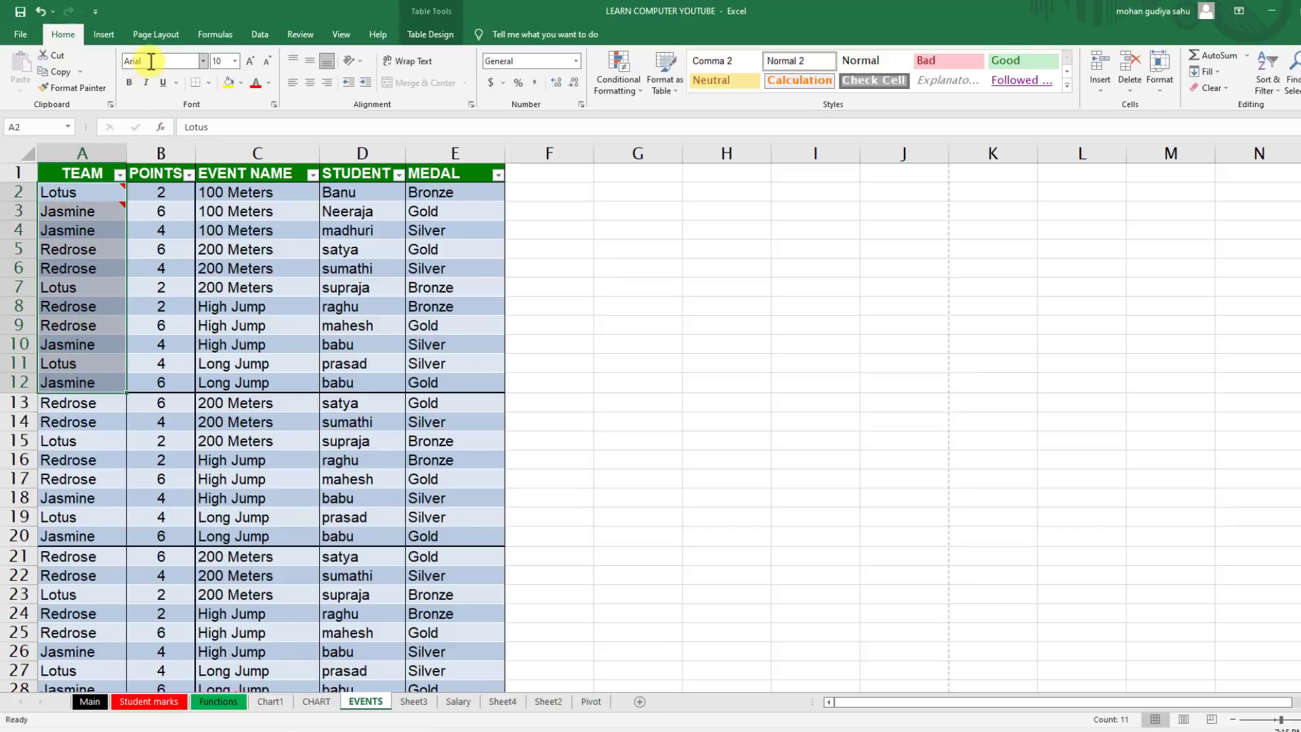